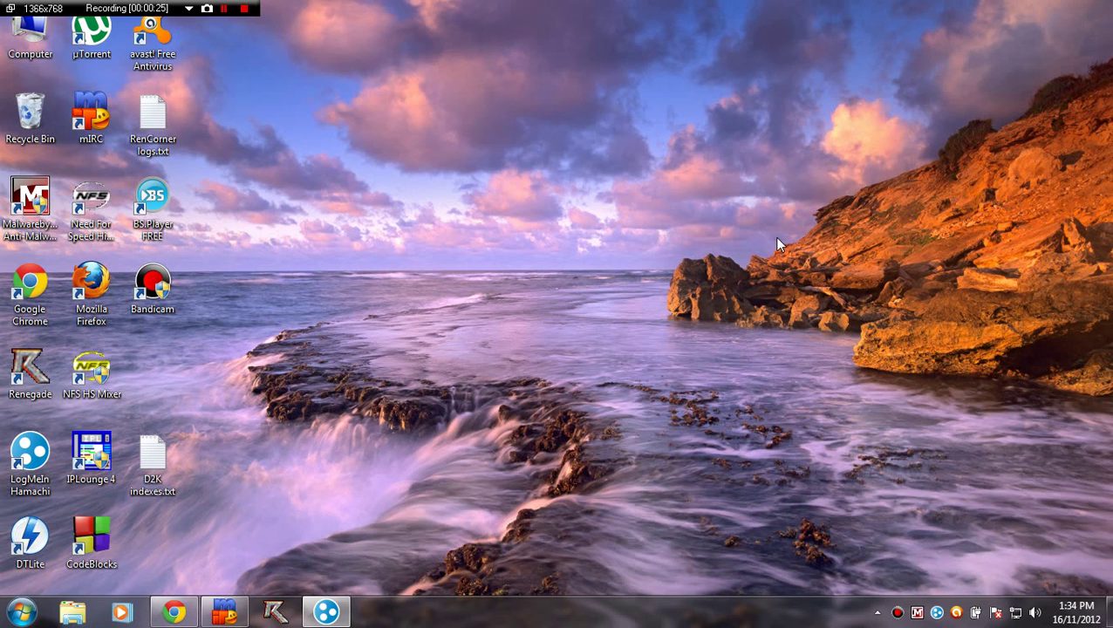
drag(583, 143, 732, 367)
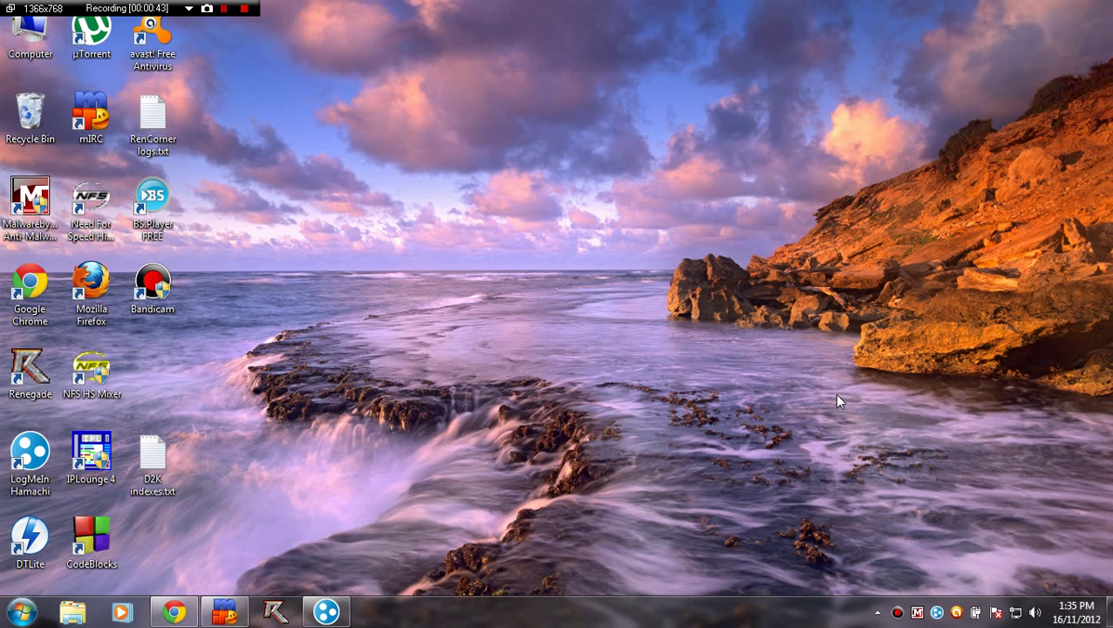
drag(579, 197, 882, 330)
Switch to Chrome, load d2kplus.com in a new tab and go to the site's toolkit download page.
click(172, 616)
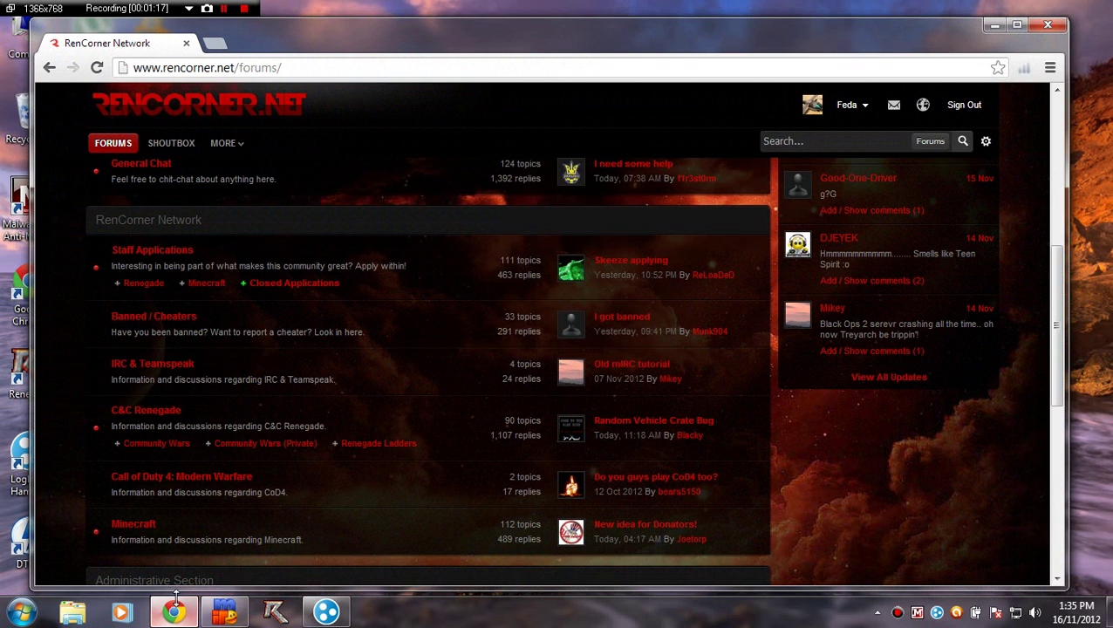
click(218, 46)
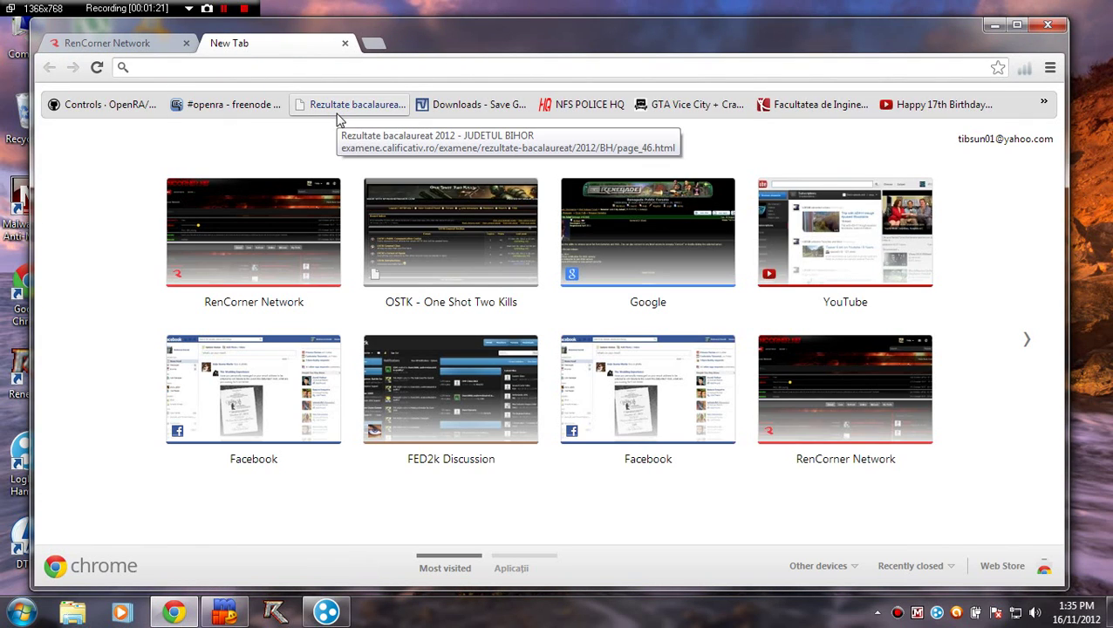
text(d2kplus.com)
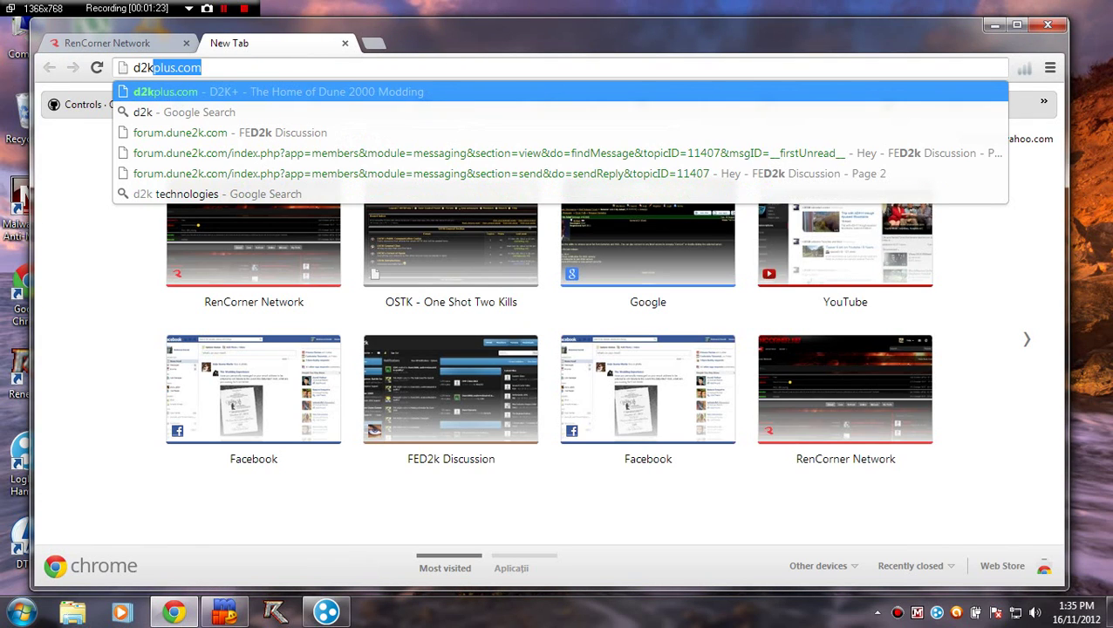
key(Return)
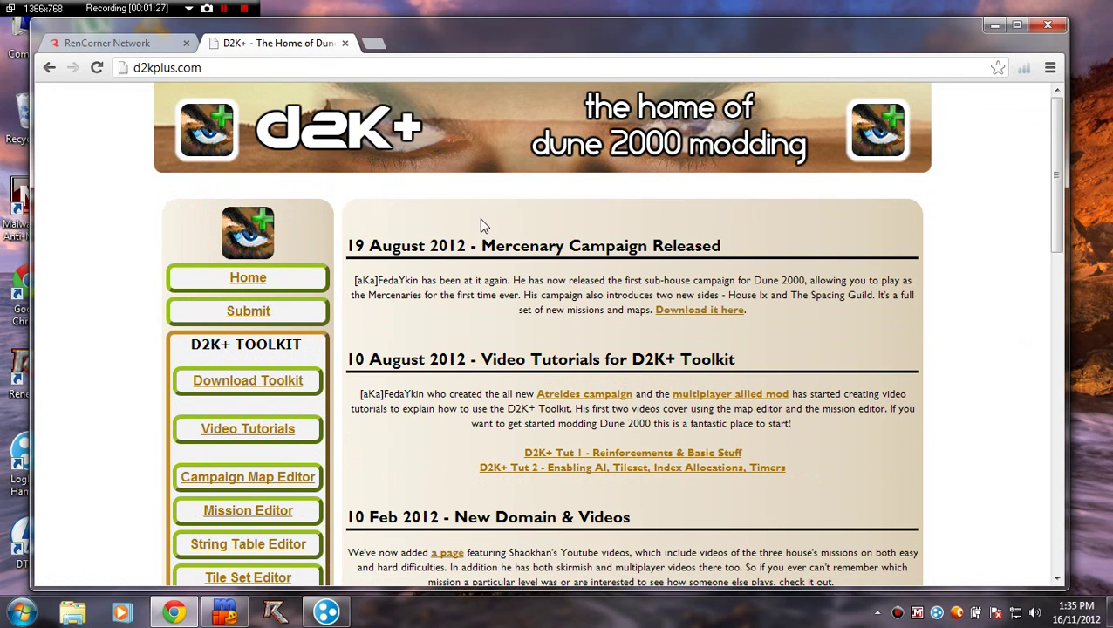
scroll(484, 225, down, 1)
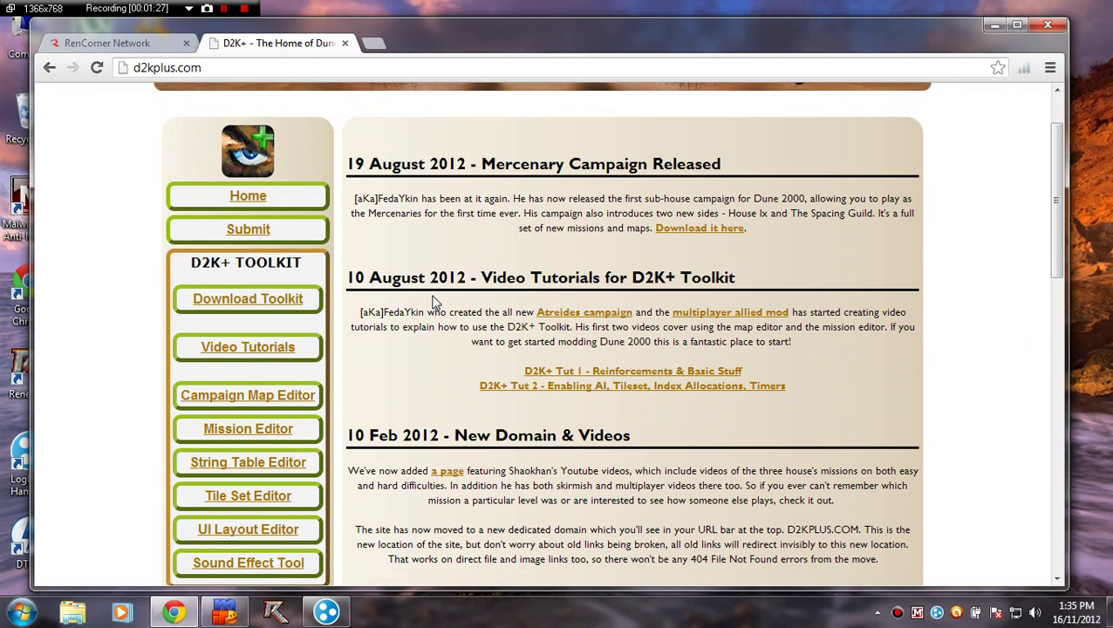
click(264, 305)
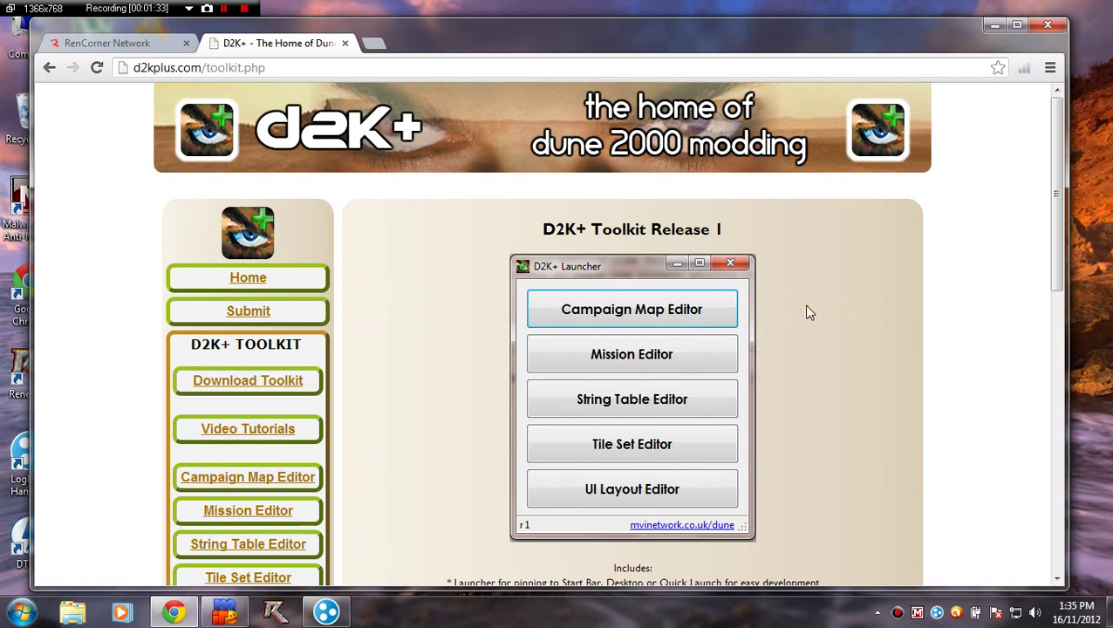
Start downloading D2K+ Toolkit Release 1 from the toolkit page and cancel the download.
scroll(810, 312, down, 1)
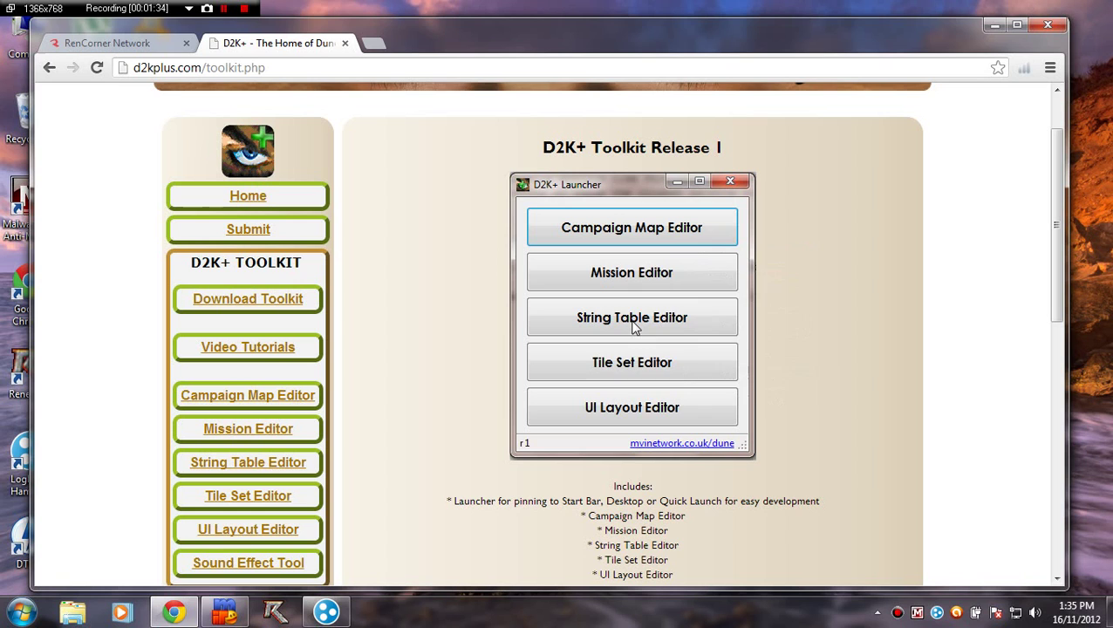
scroll(809, 312, down, 6)
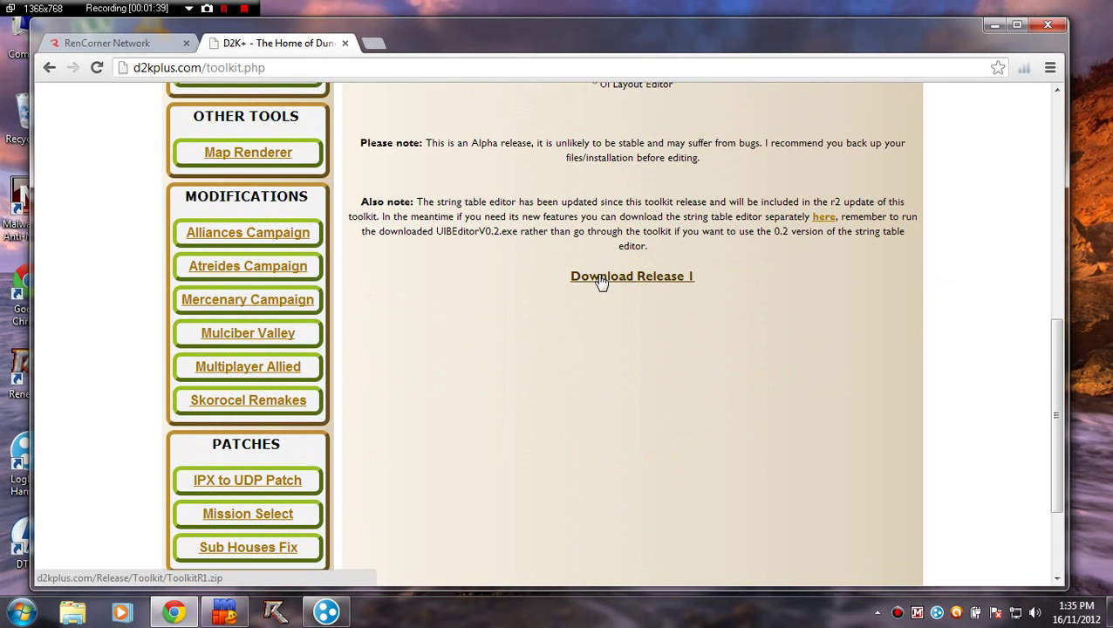
click(600, 278)
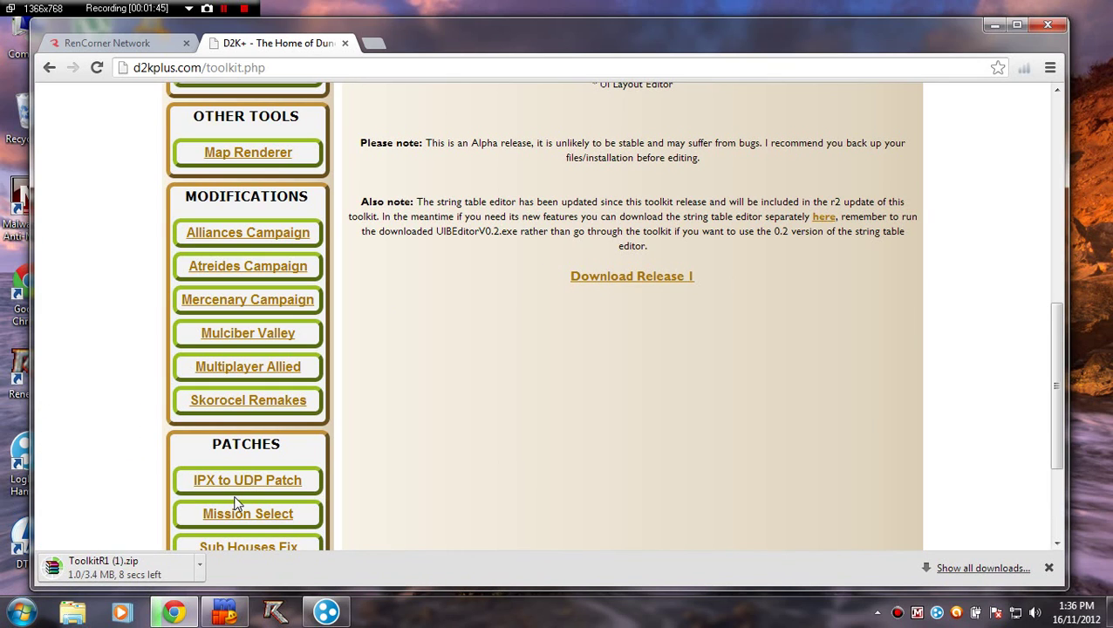
click(199, 565)
click(265, 541)
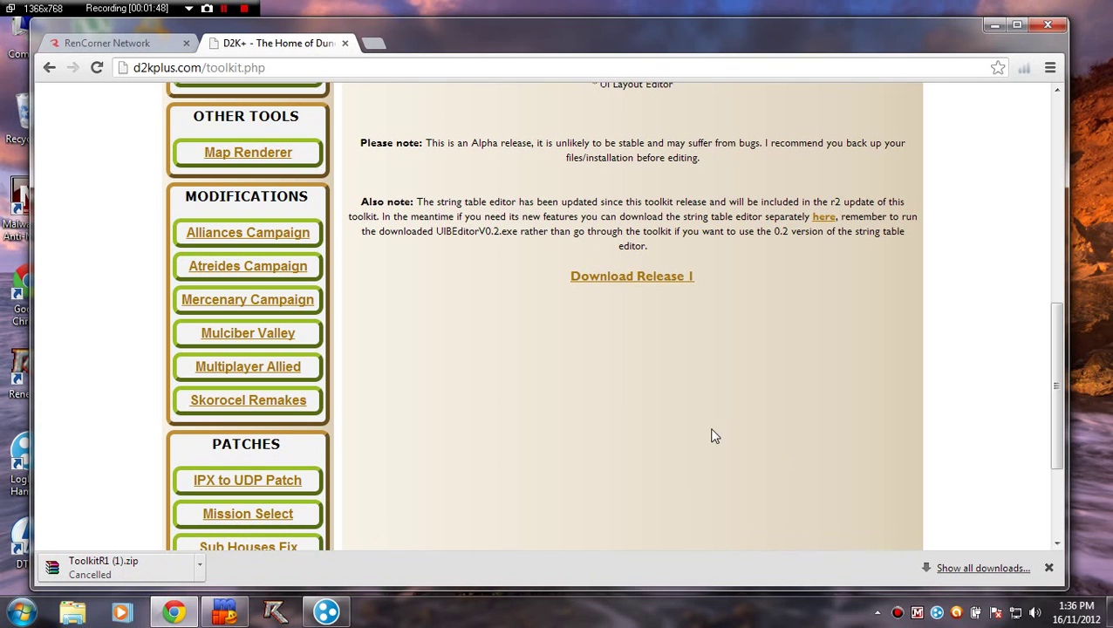
scroll(740, 395, down, 2)
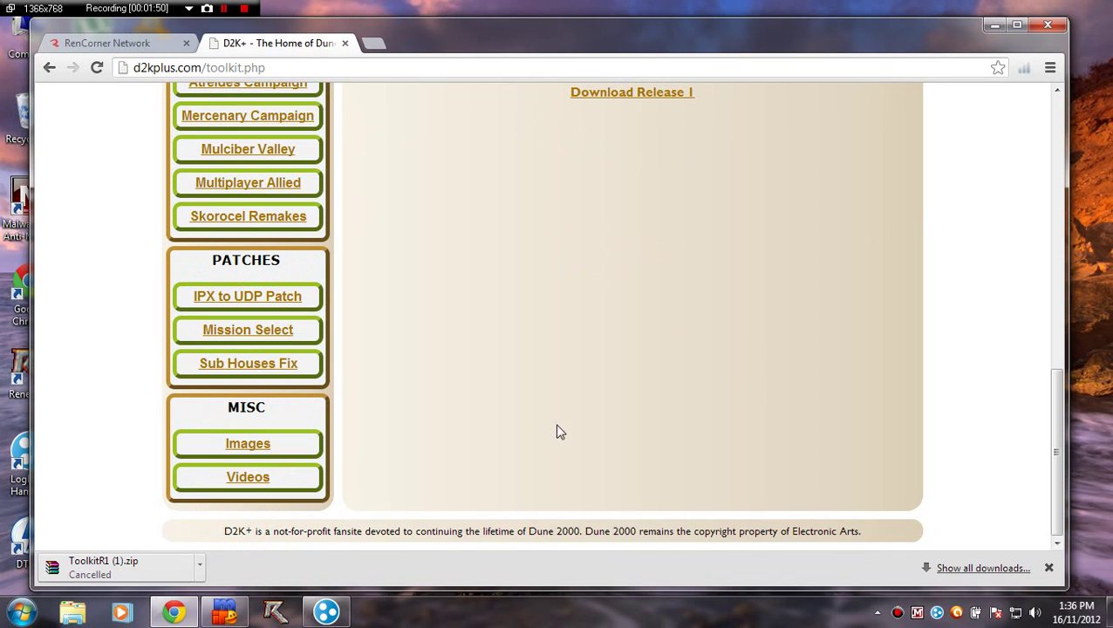
scroll(751, 183, up, 9)
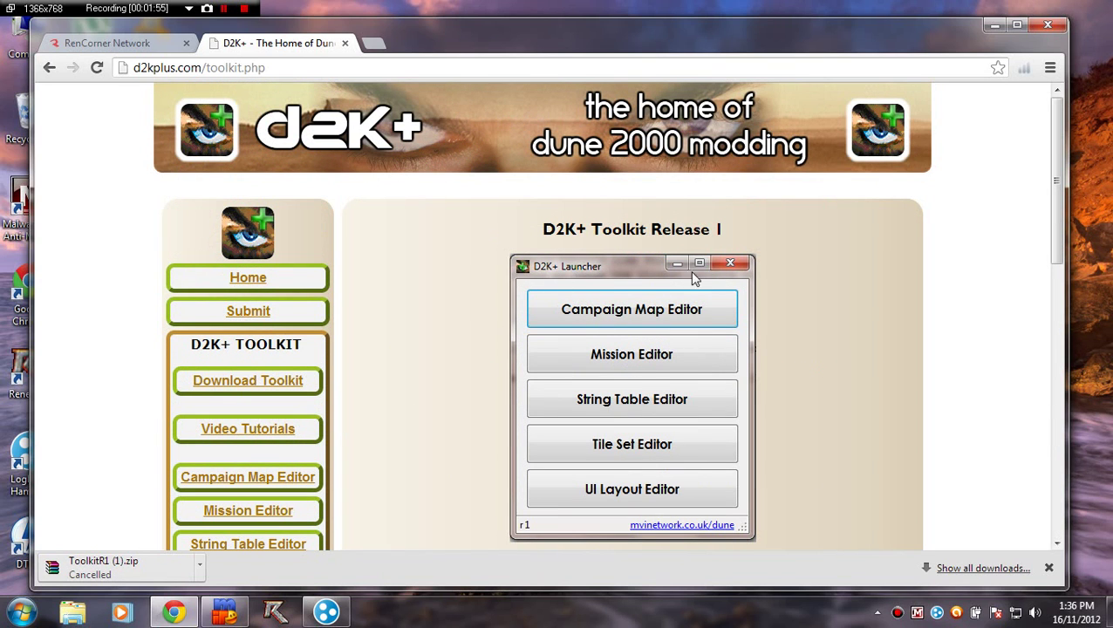
scroll(653, 340, down, 2)
Search the computer for "toolkit", launch D2KPlusLauncher.exe and move the launcher window aside.
click(24, 611)
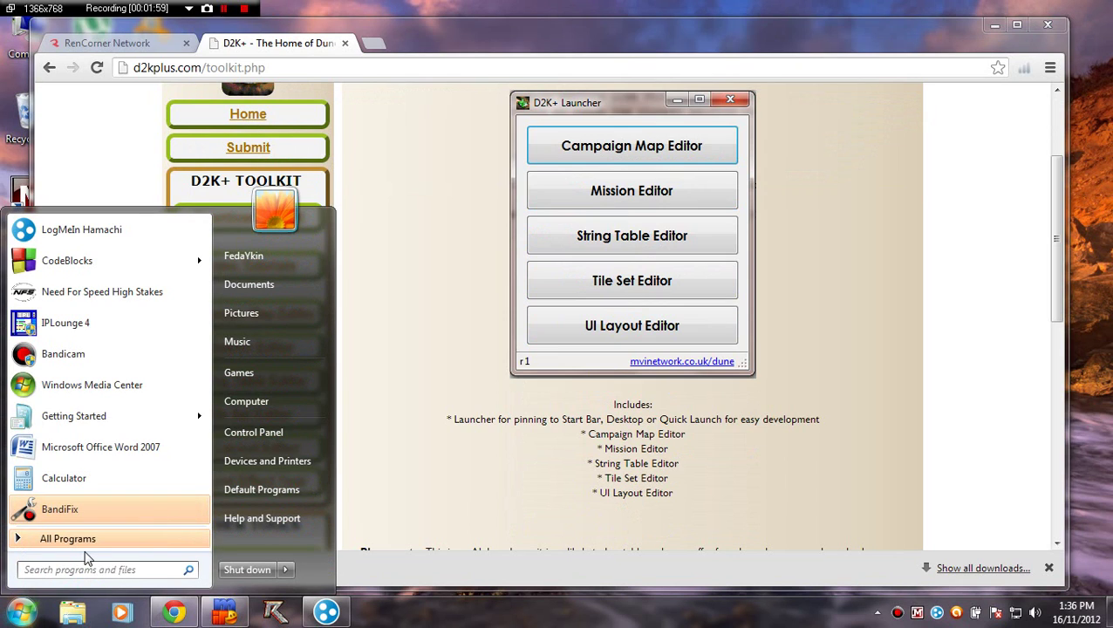
text(to)
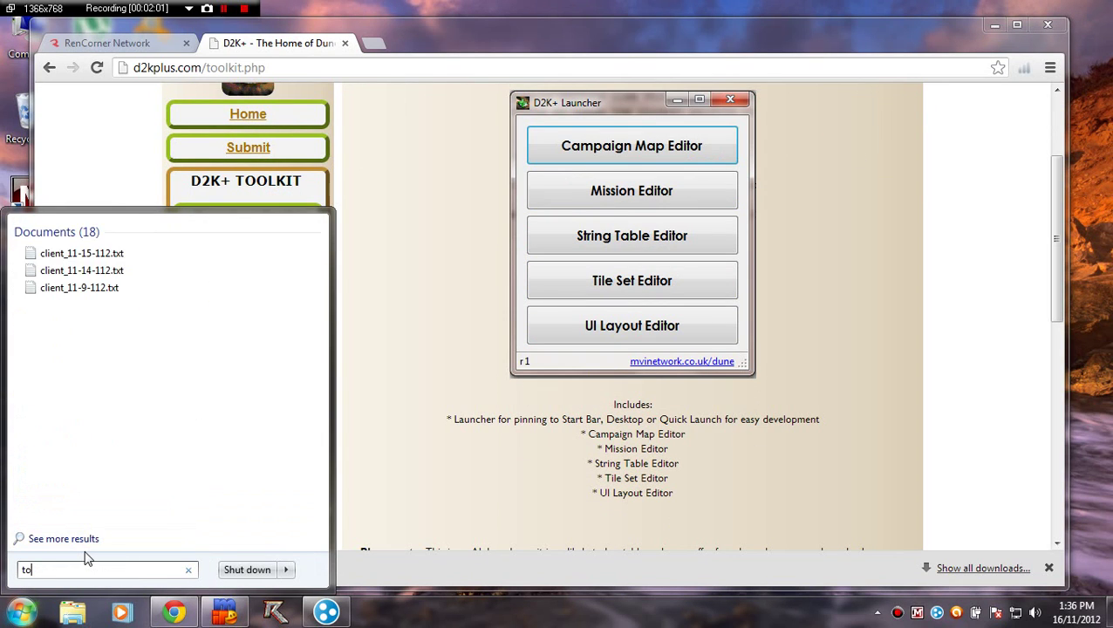
text(olkit)
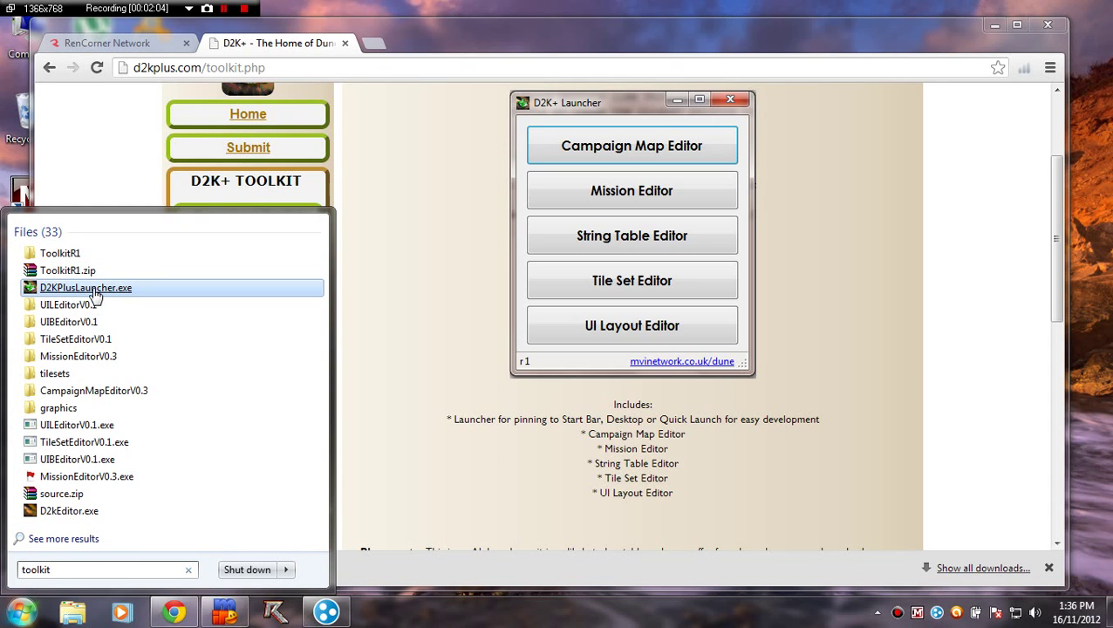
click(92, 293)
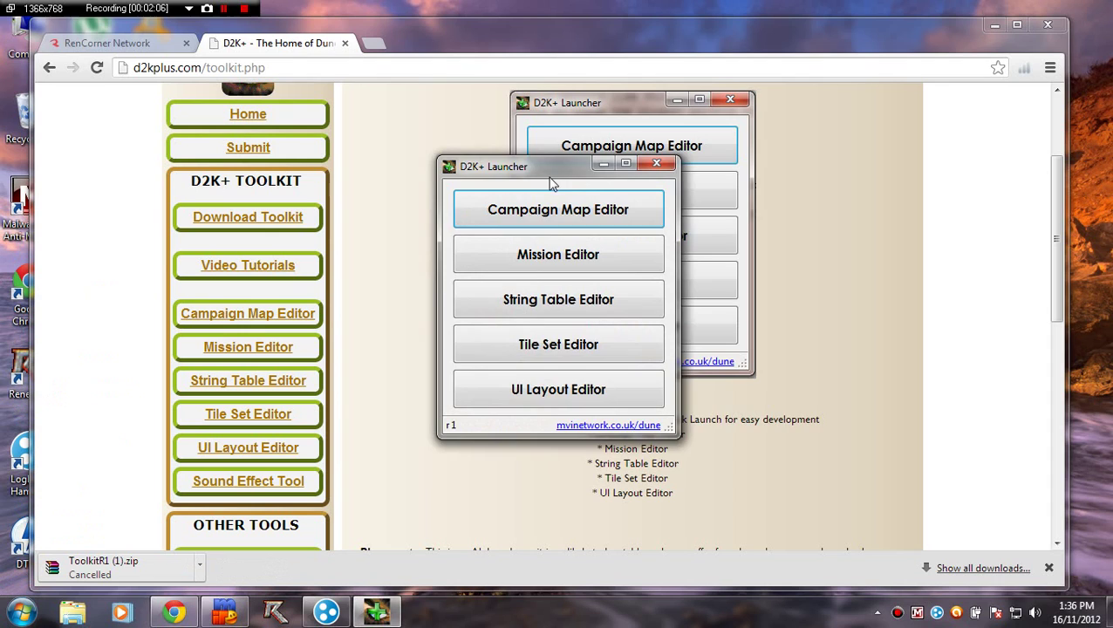
drag(551, 180, 777, 185)
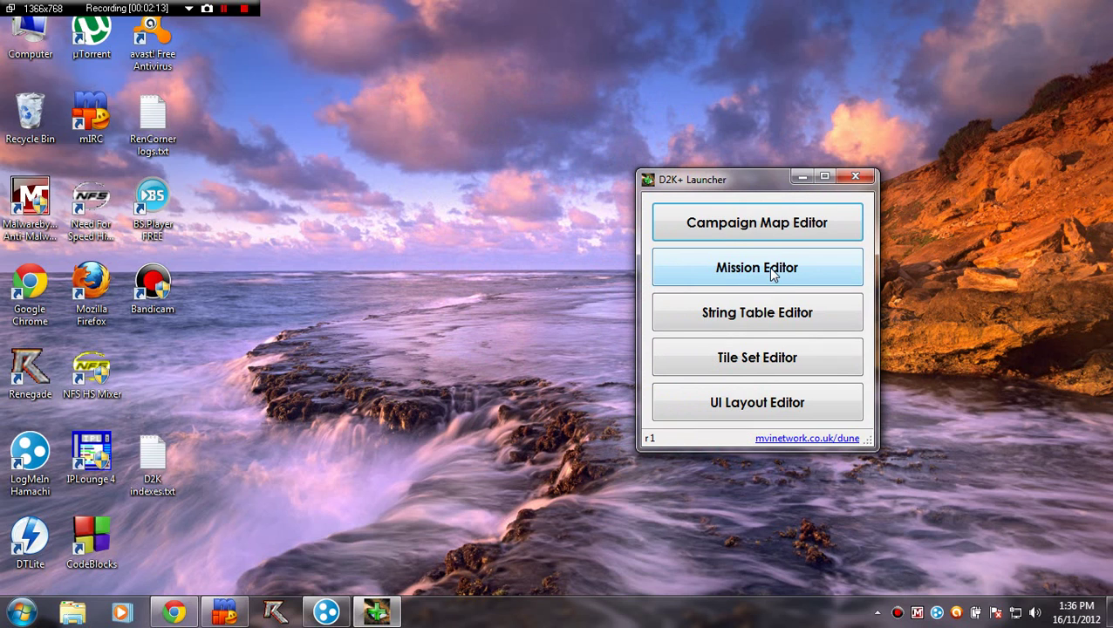
Start the Mission Editor from the D2K+ Launcher and load the mission file _H1V1.MIS from the Missions folder.
click(770, 272)
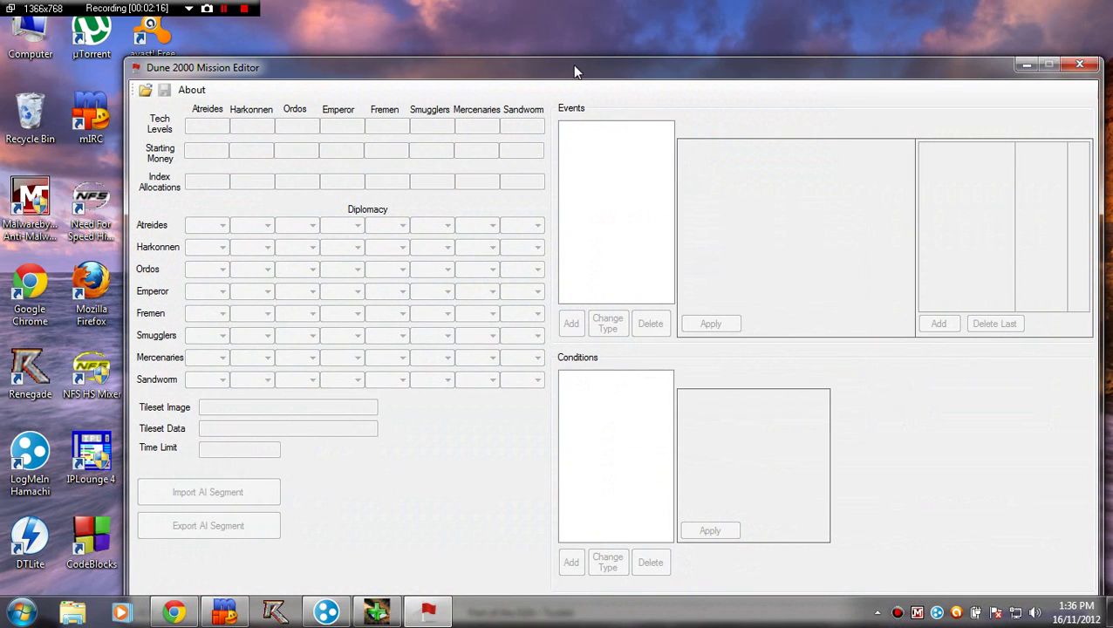
drag(576, 66, 527, 37)
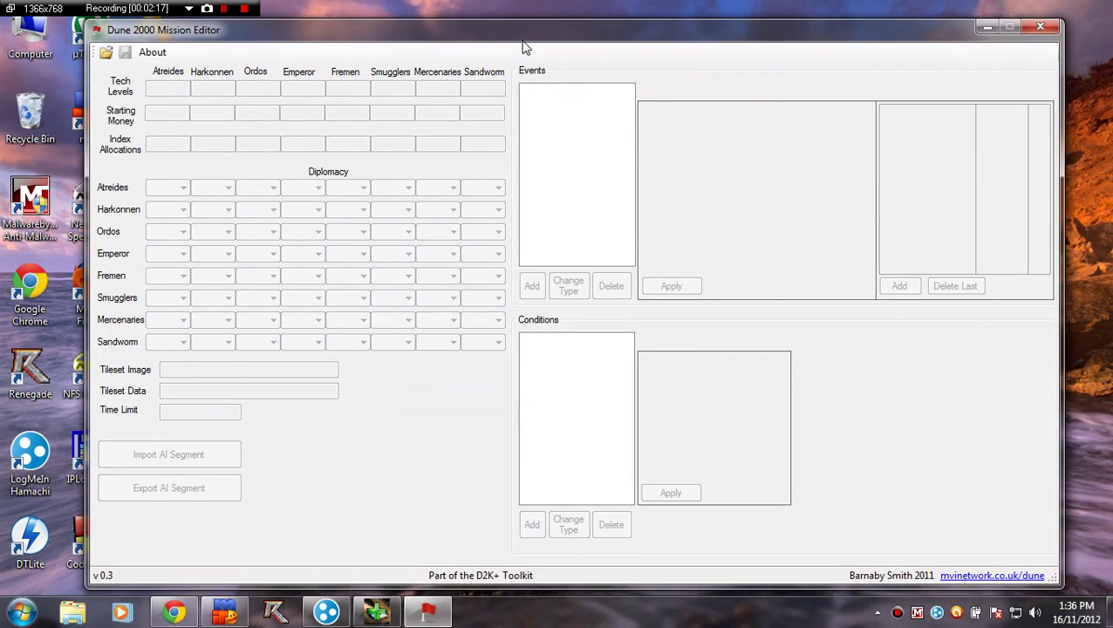
click(107, 54)
click(338, 281)
scroll(329, 293, down, 6)
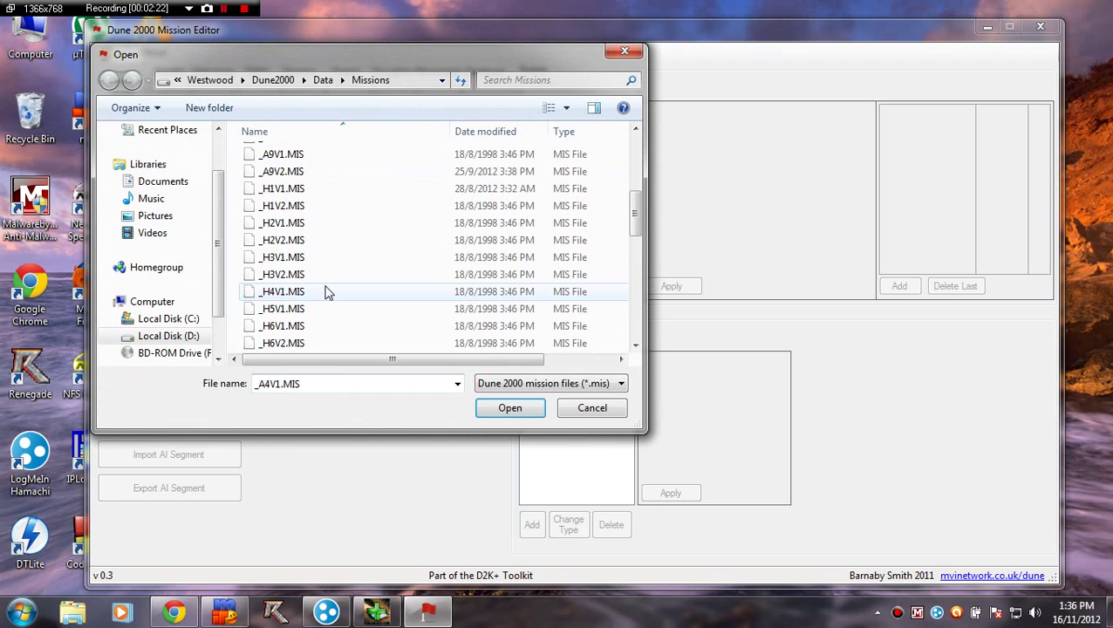
scroll(323, 290, up, 8)
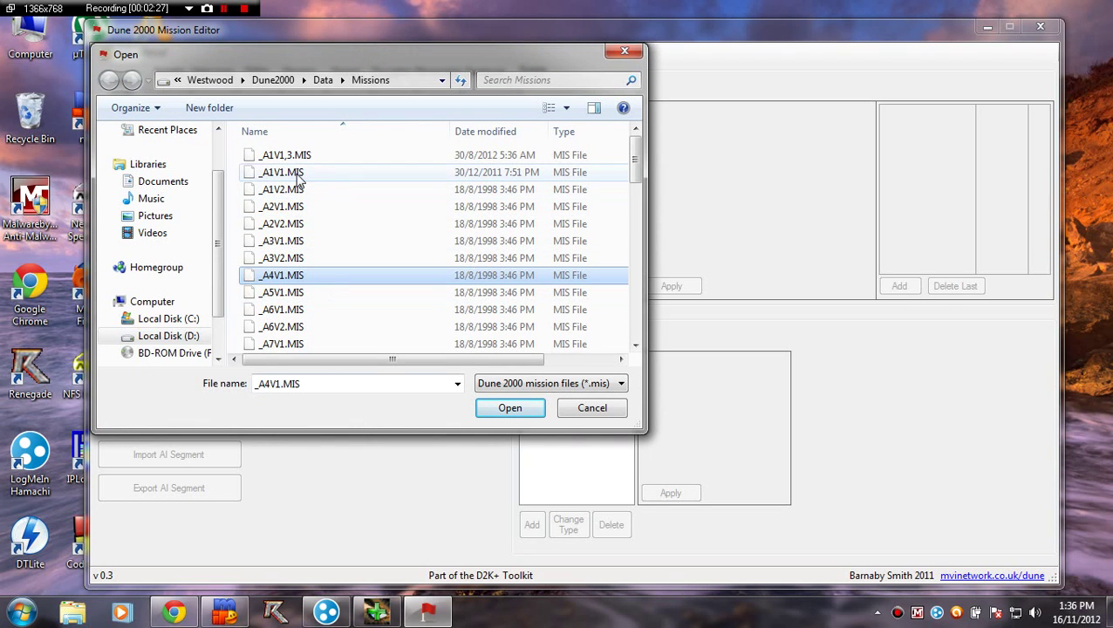
scroll(292, 261, down, 5)
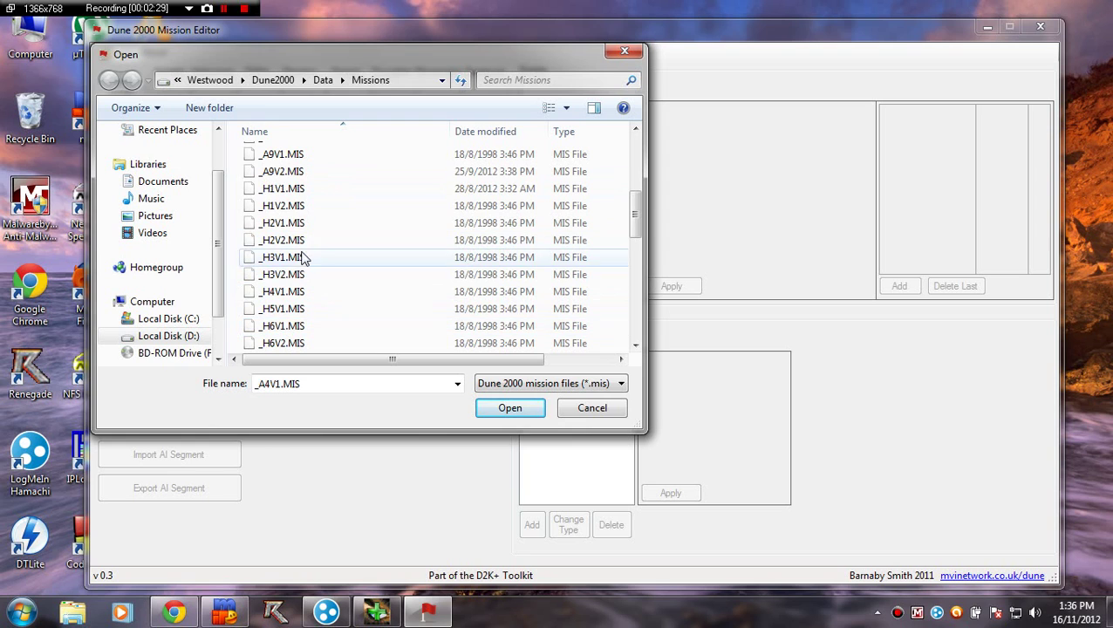
scroll(302, 258, up, 1)
double_click(295, 237)
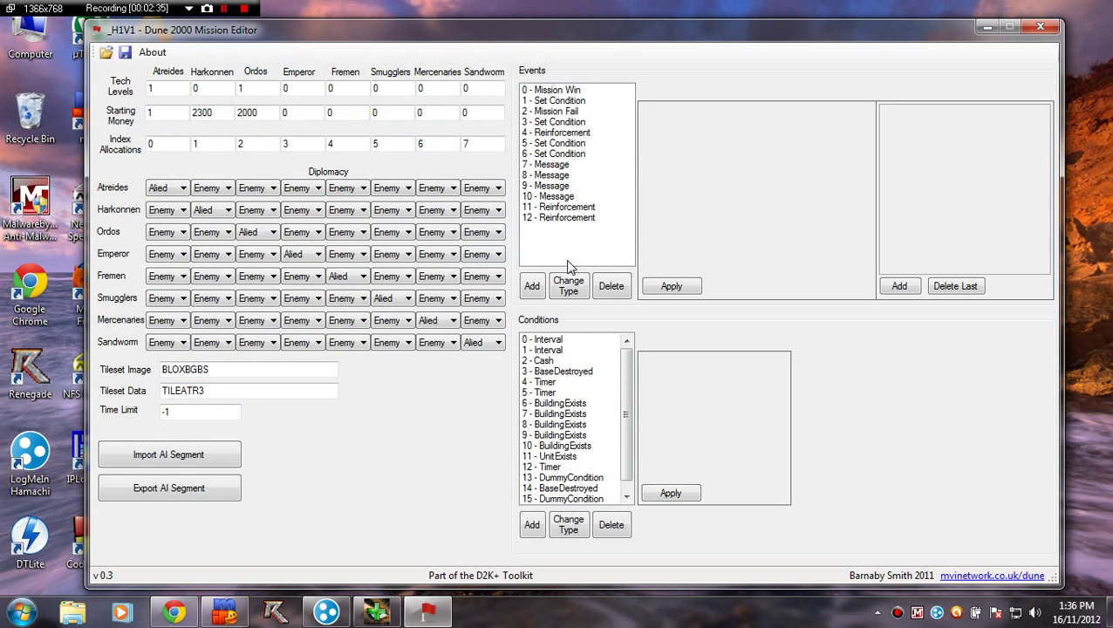
Delete the four Message events, numbers 7 to 10, from the mission's event list.
click(577, 187)
click(577, 165)
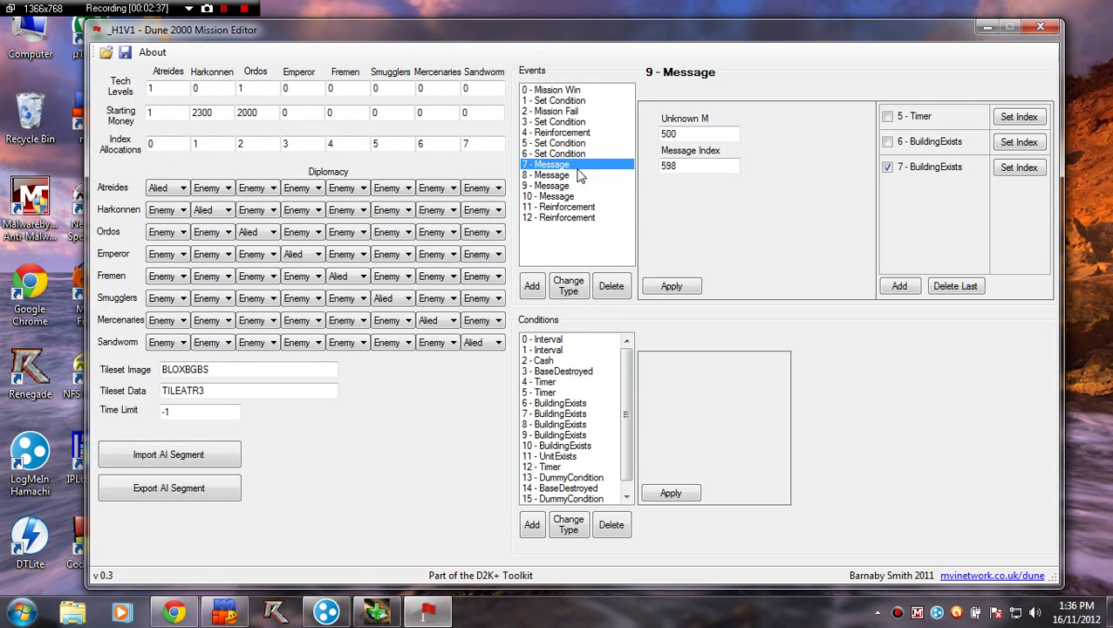
click(609, 286)
click(567, 168)
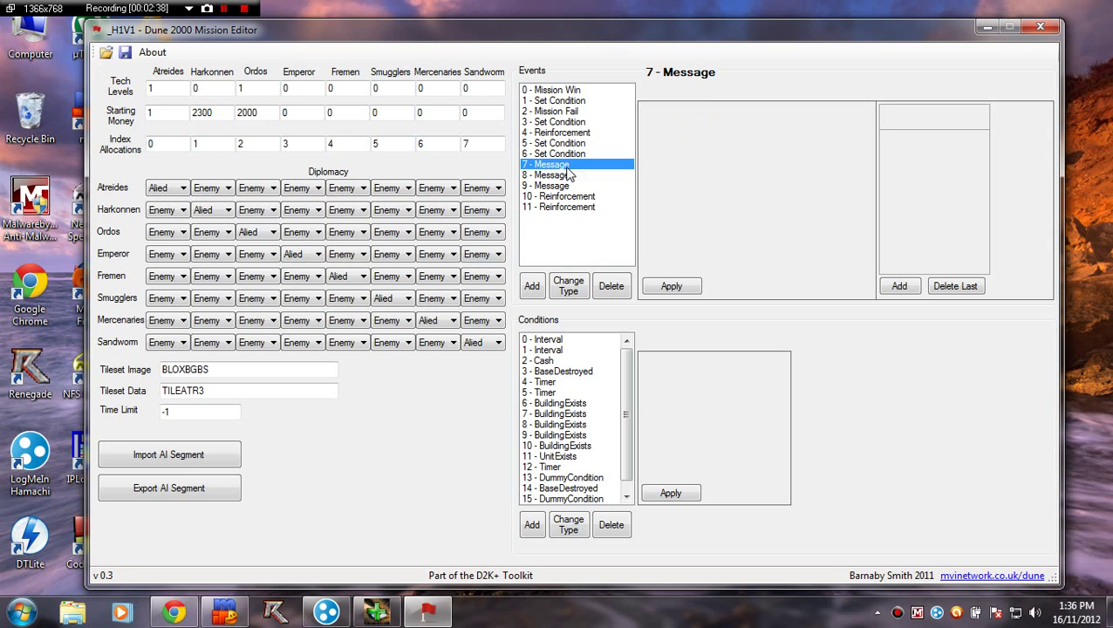
click(611, 286)
click(558, 165)
click(611, 286)
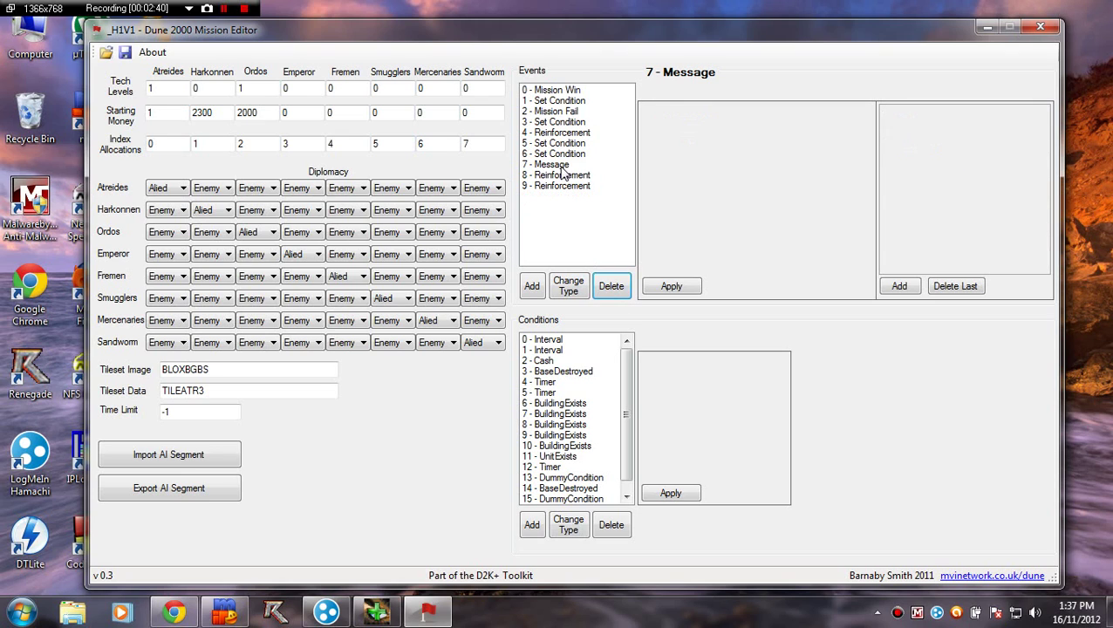
click(563, 166)
click(611, 286)
Delete the four Set Condition events, numbers 6, 5, 3 and 1, from the mission's event list.
click(572, 154)
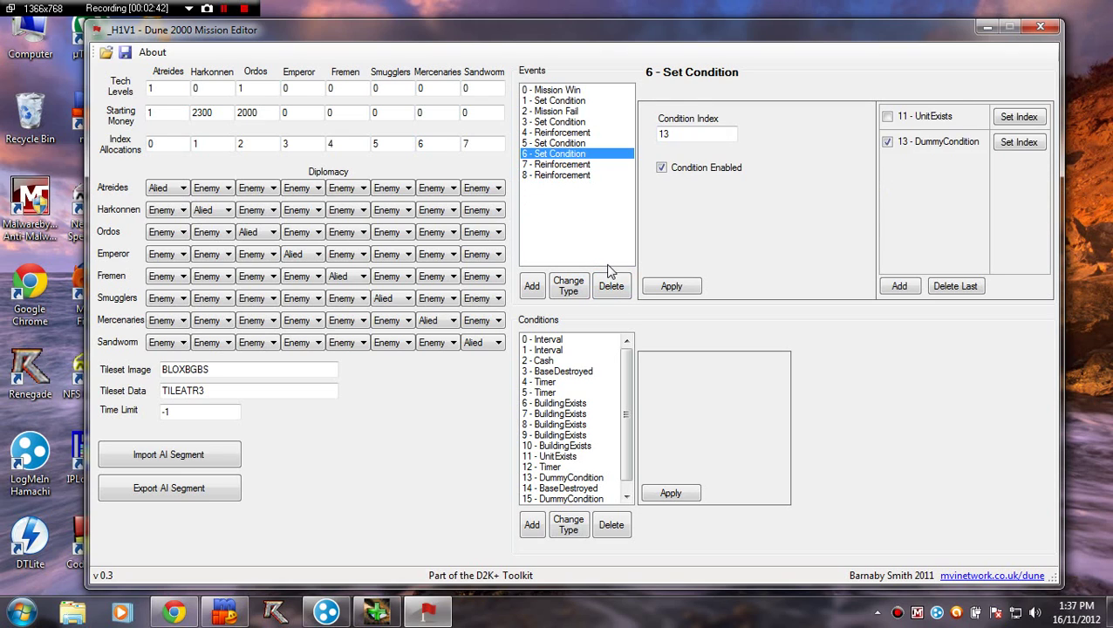
click(611, 279)
click(571, 143)
click(612, 284)
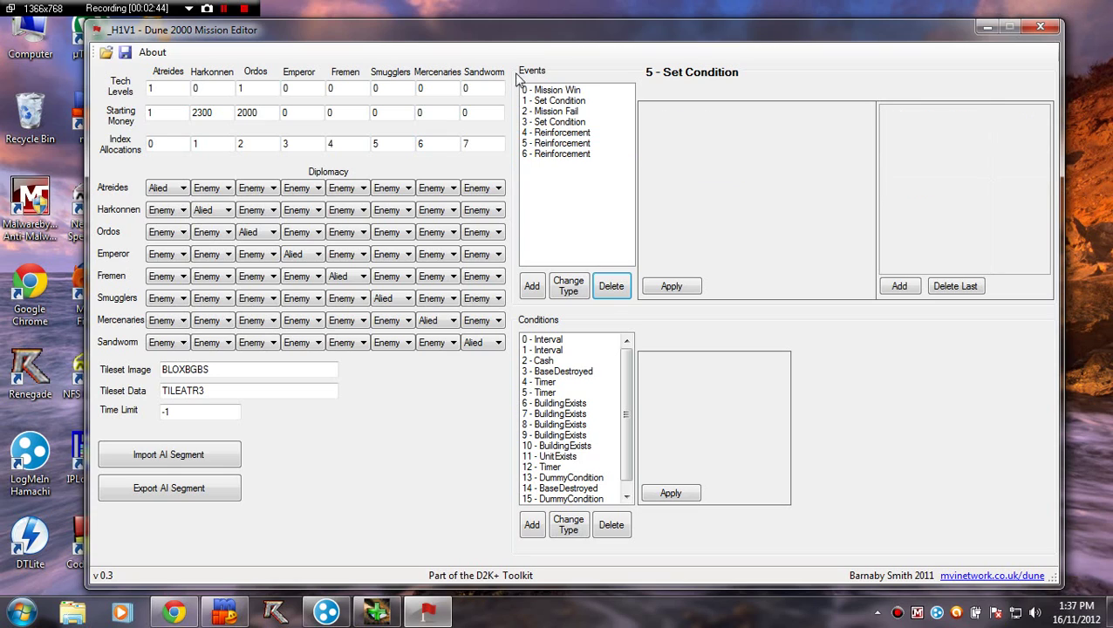
click(562, 122)
click(613, 288)
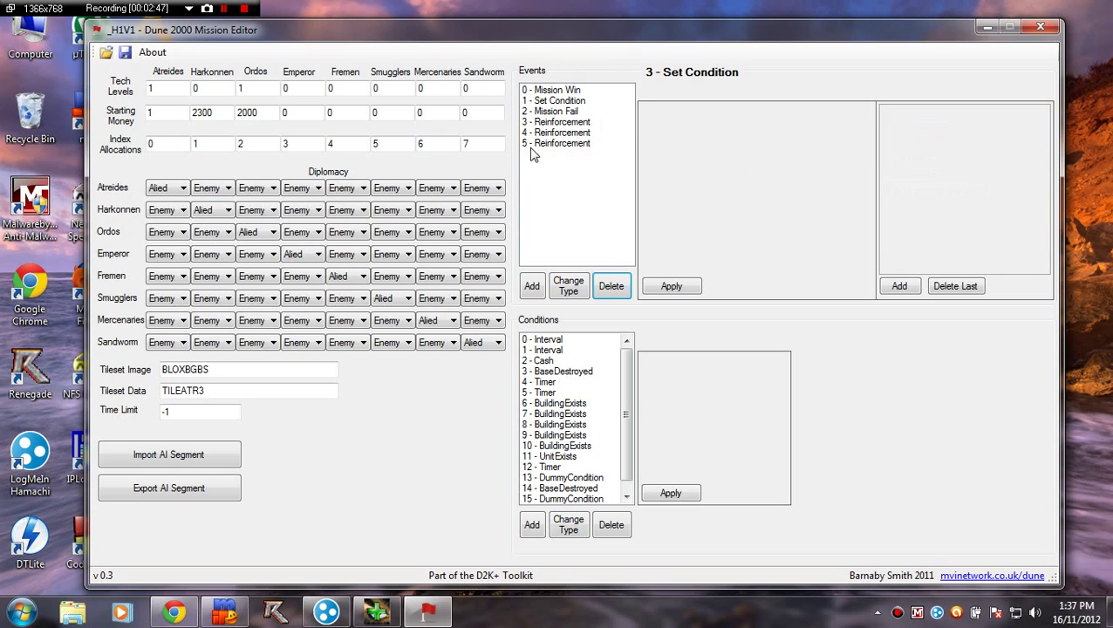
click(565, 102)
click(611, 286)
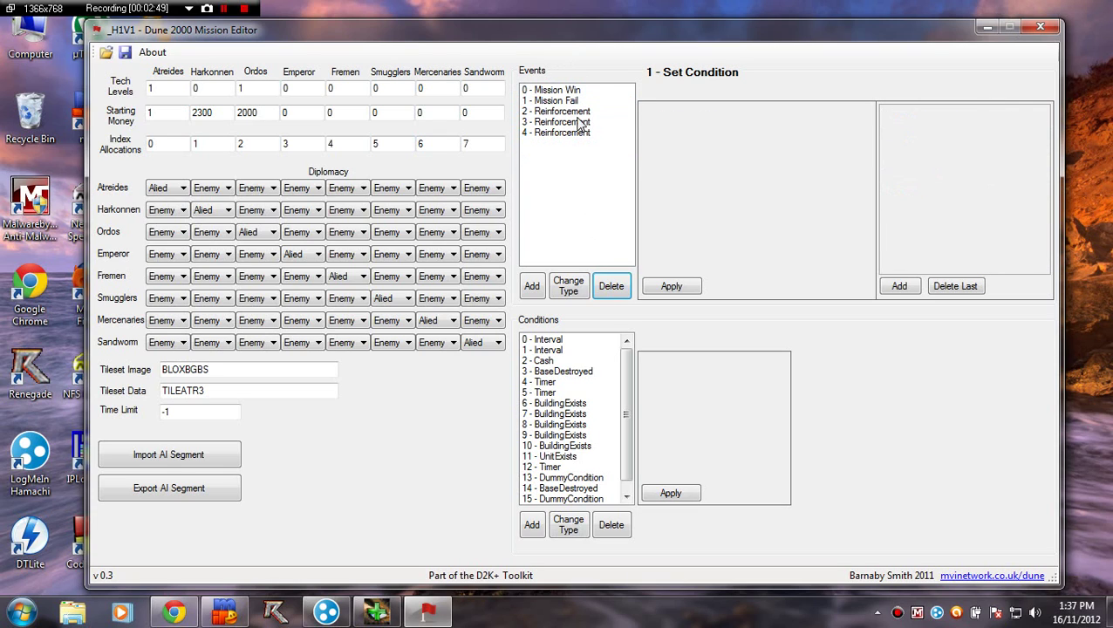
Delete the three Reinforcement events and the Mission Win event from the mission's event list.
click(578, 112)
click(610, 286)
click(595, 101)
click(595, 111)
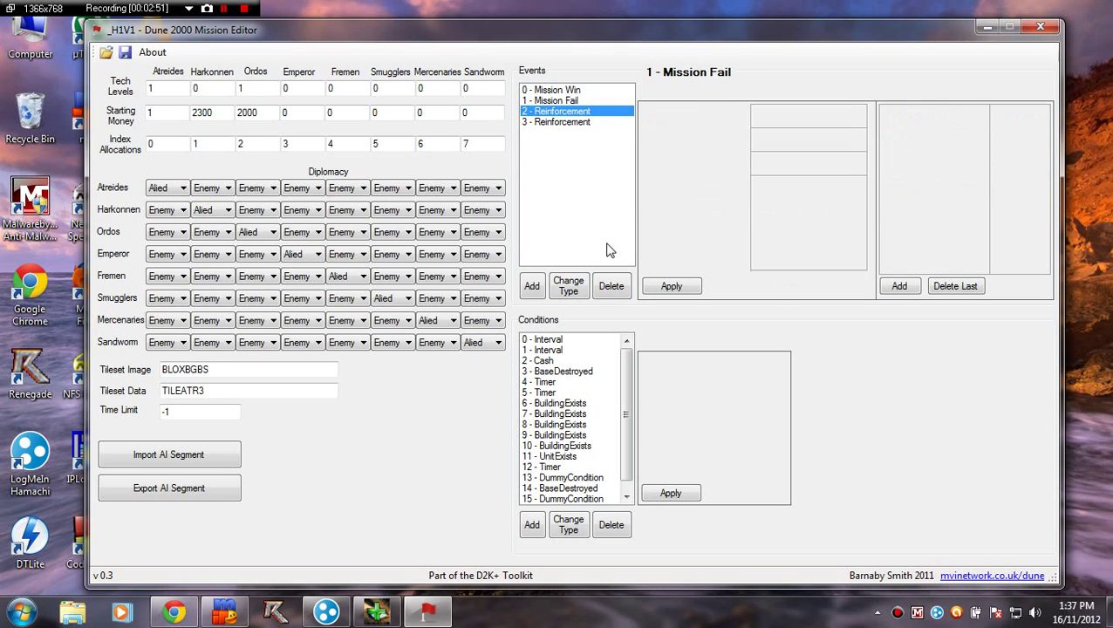
click(611, 286)
click(598, 90)
click(611, 286)
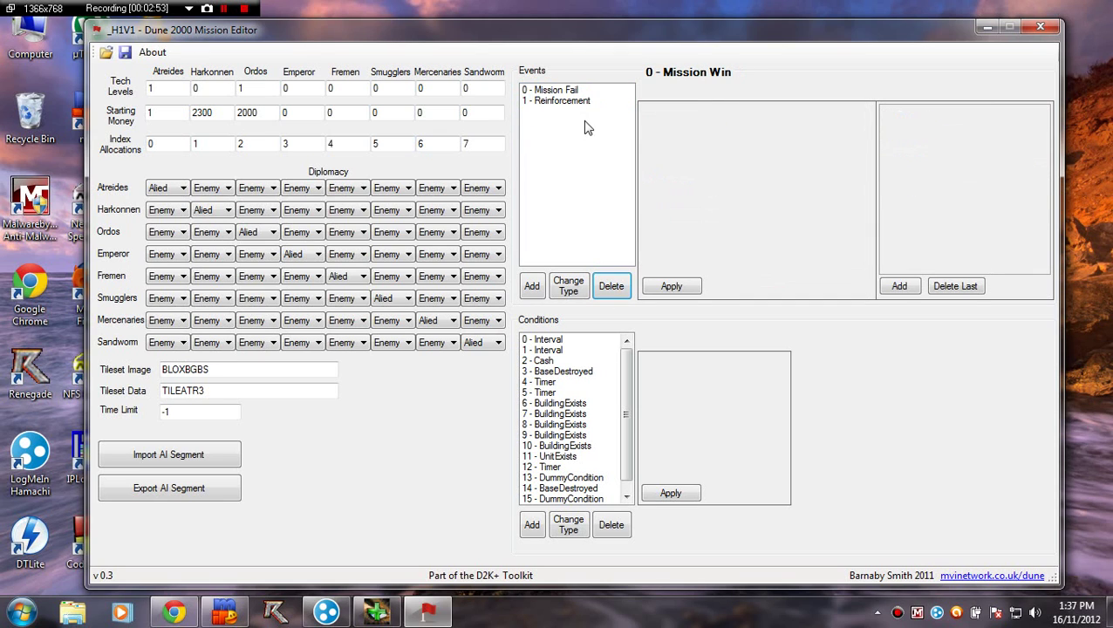
click(587, 103)
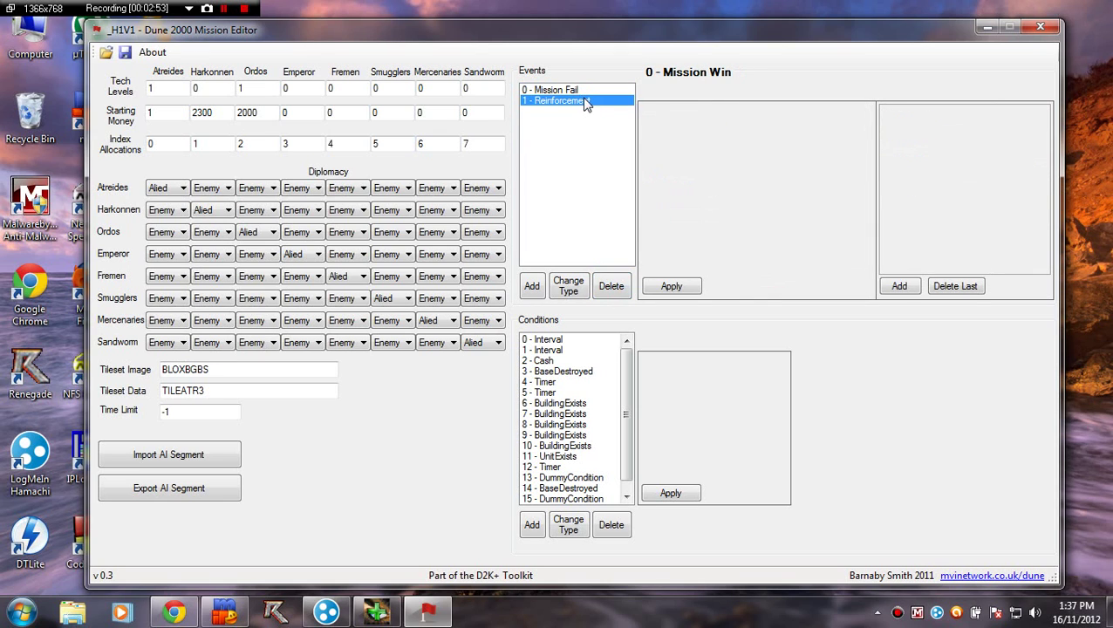
click(611, 286)
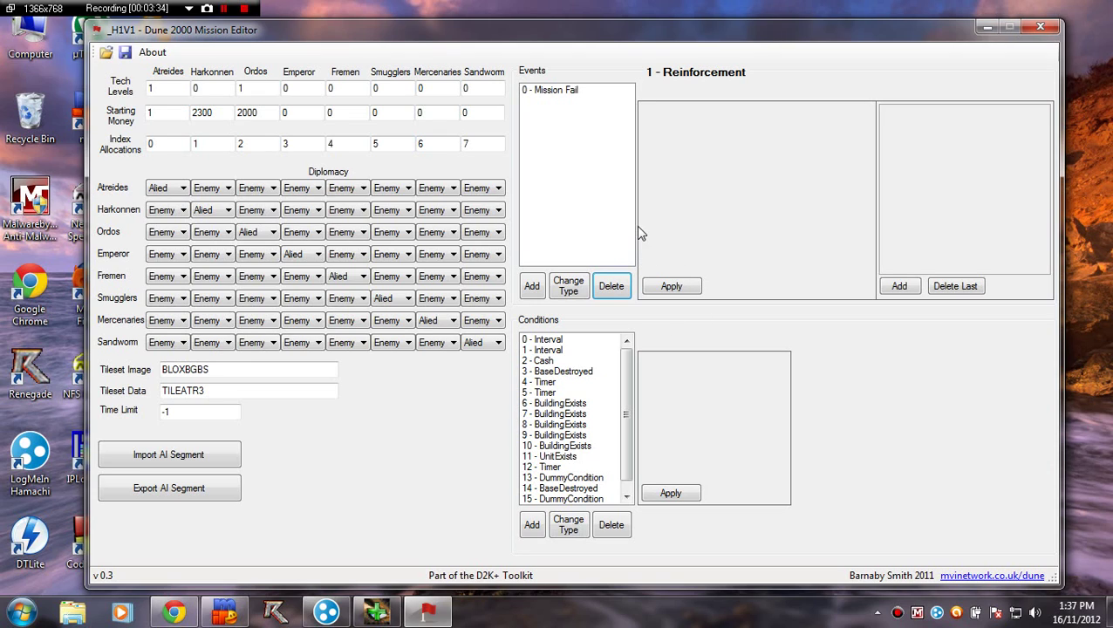
Add a new event after Mission Fail in the events list and change its type to Message.
click(532, 286)
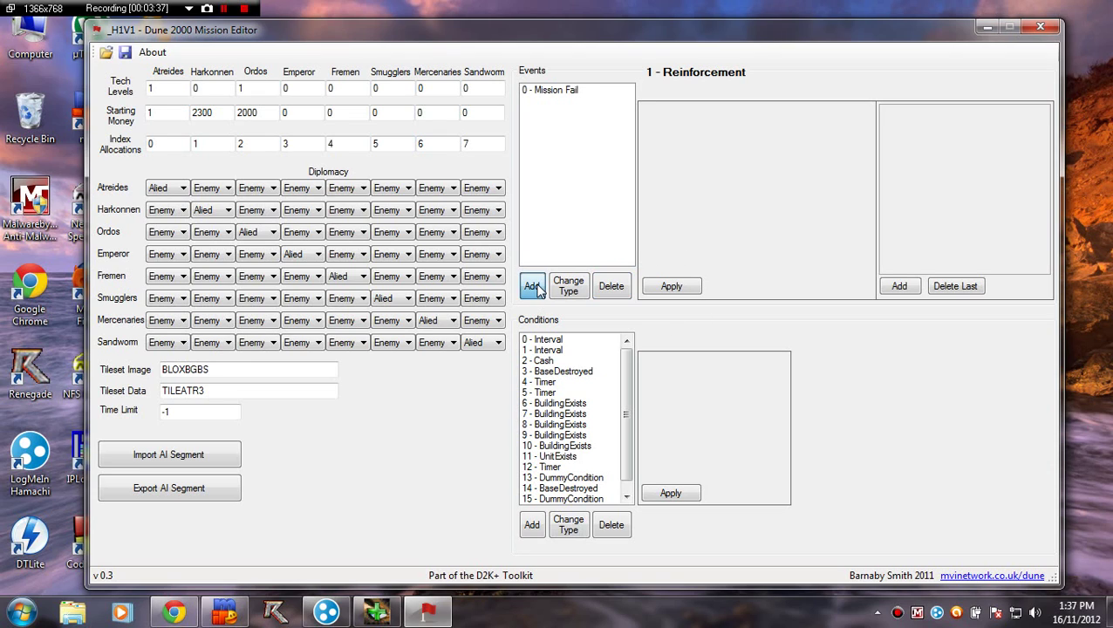
click(582, 102)
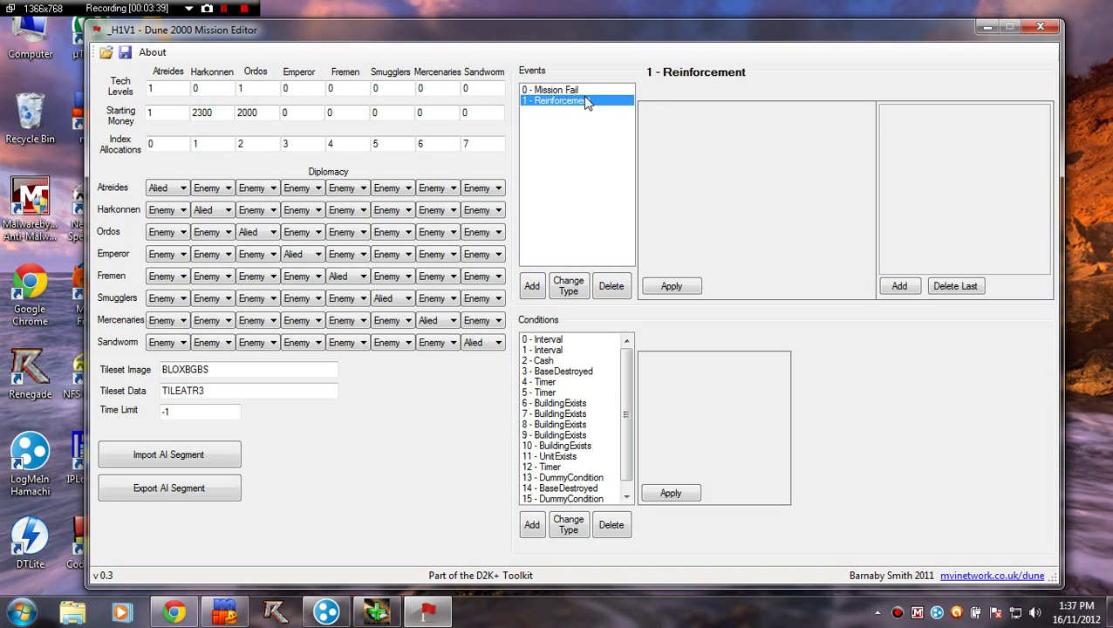
click(571, 291)
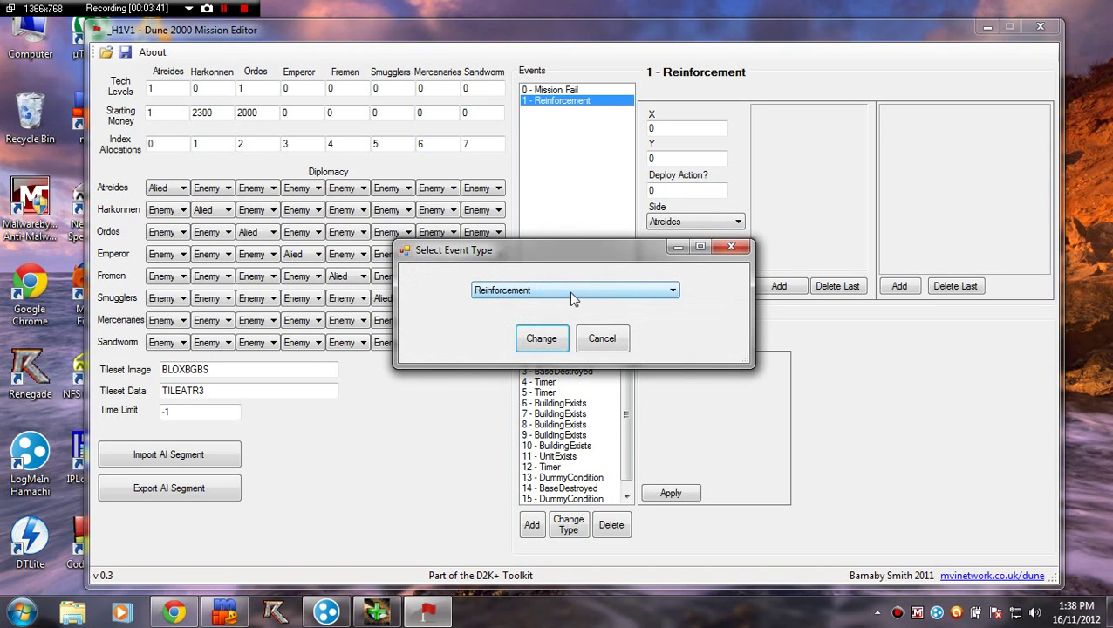
click(568, 292)
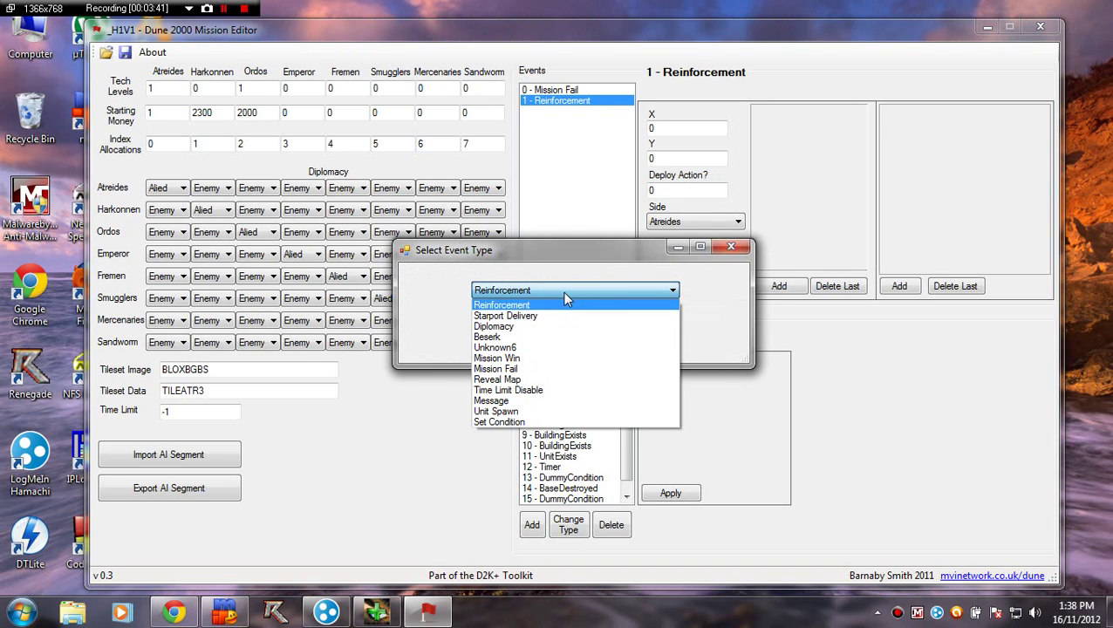
click(529, 401)
click(550, 337)
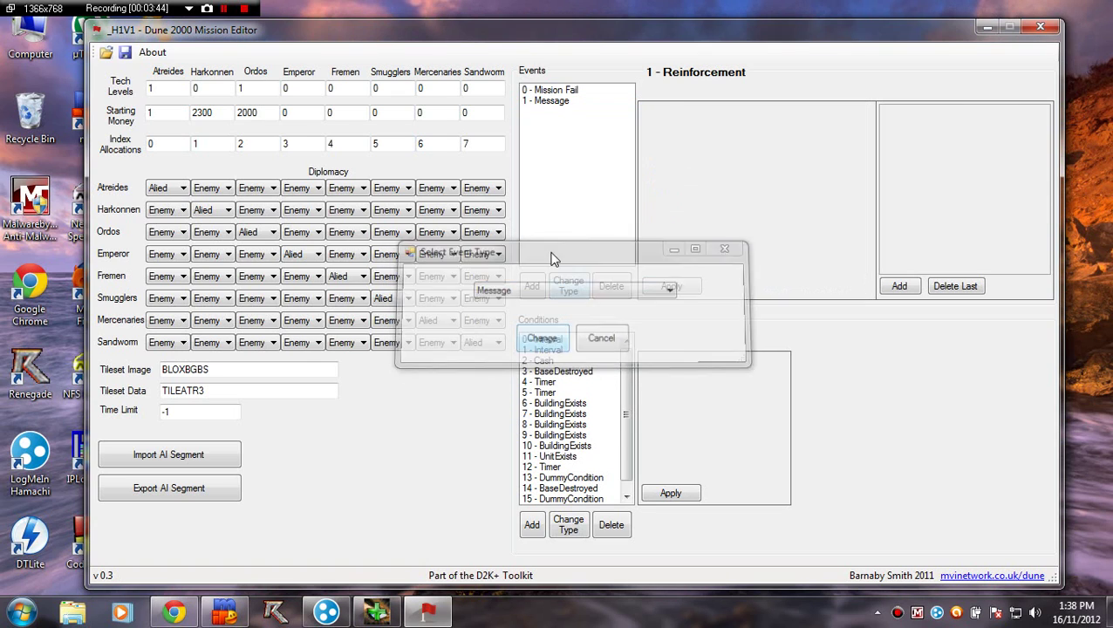
Set the Unknown M value of the new Message event to 500.
click(567, 101)
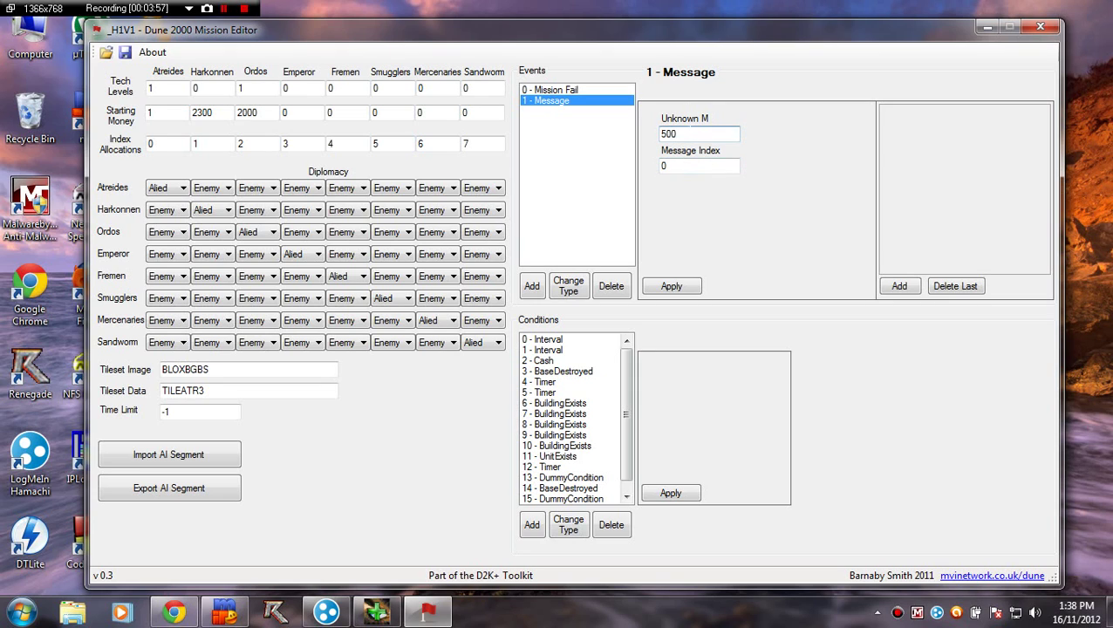
double_click(675, 134)
text(325r4)
double_click(676, 133)
text(500)
drag(681, 134, 629, 138)
key(Tab)
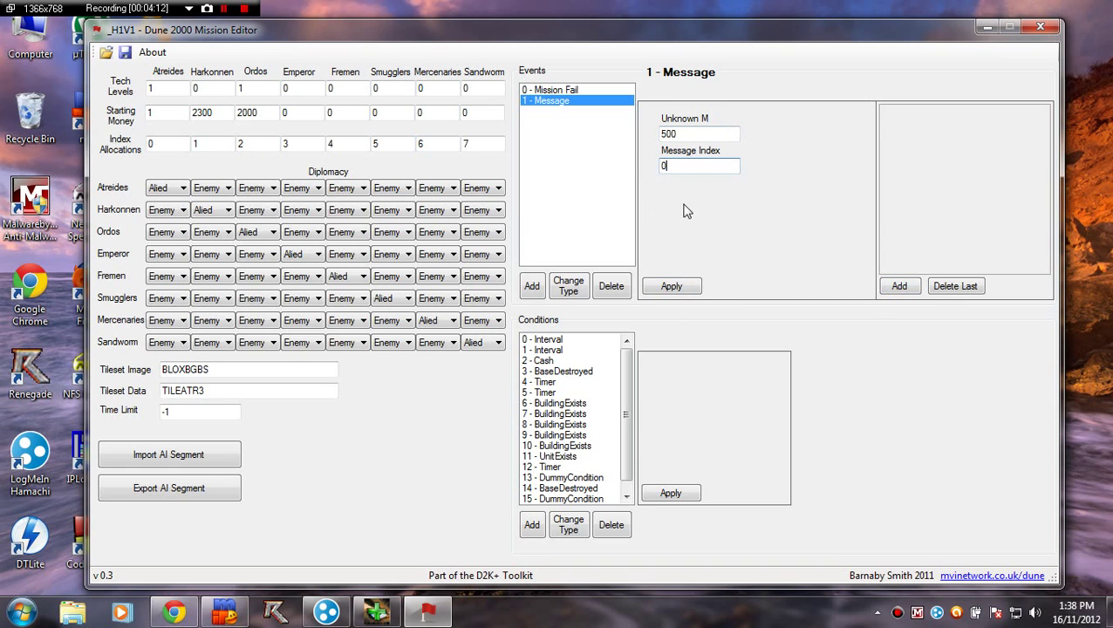
Look up the Atreides index in D2K indexes.txt on the desktop and set the event's Message Index to 602.
drag(348, 30, 415, 32)
double_click(137, 469)
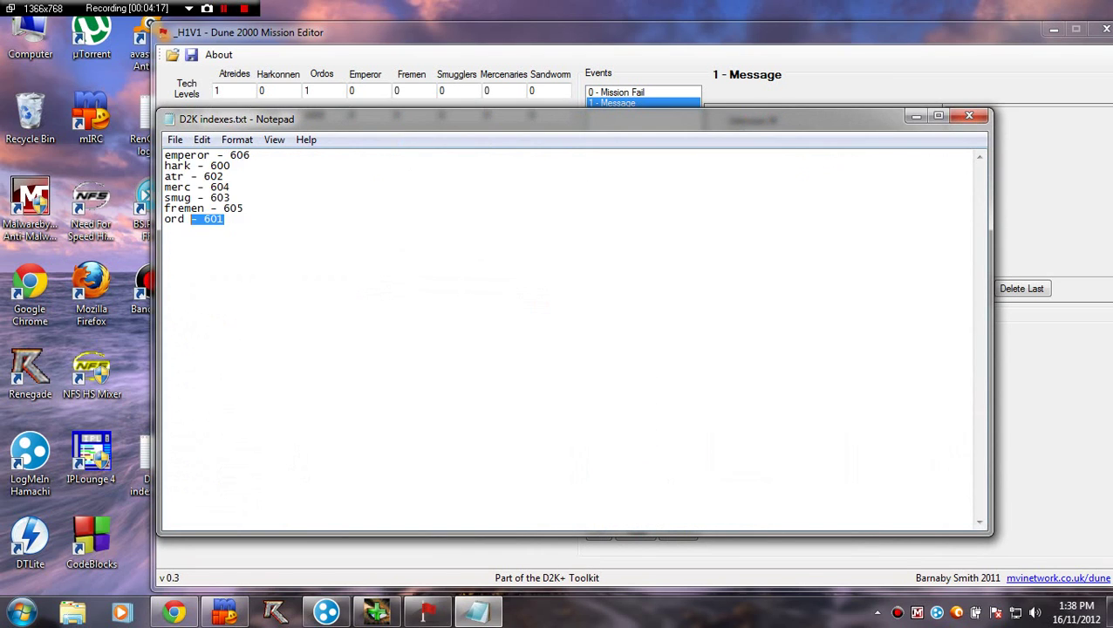
key(ctrl+a)
click(229, 198)
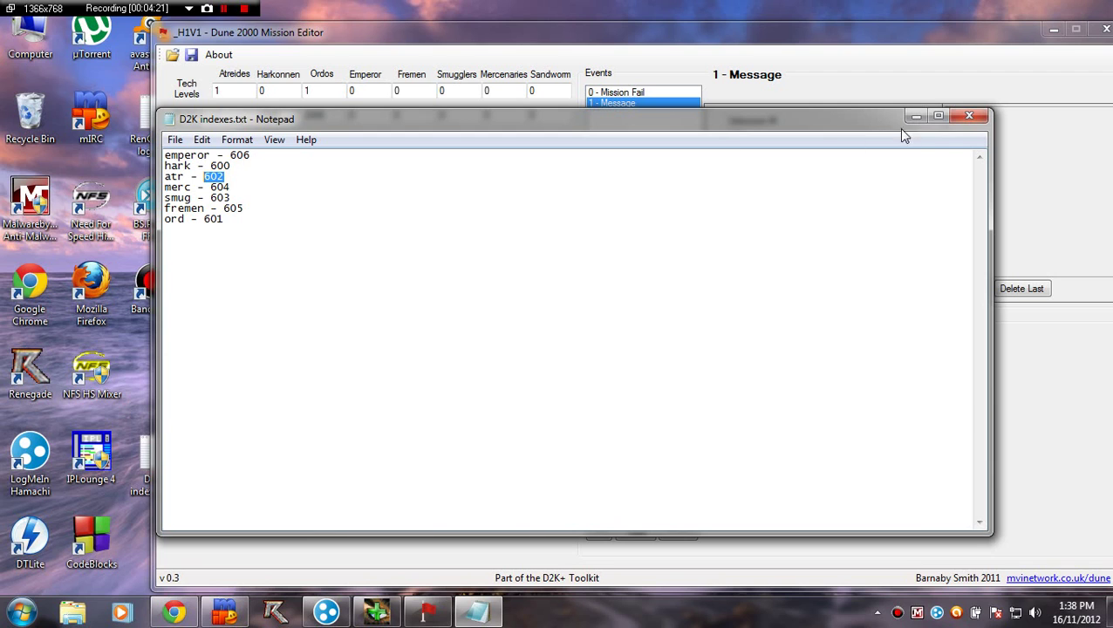
click(968, 116)
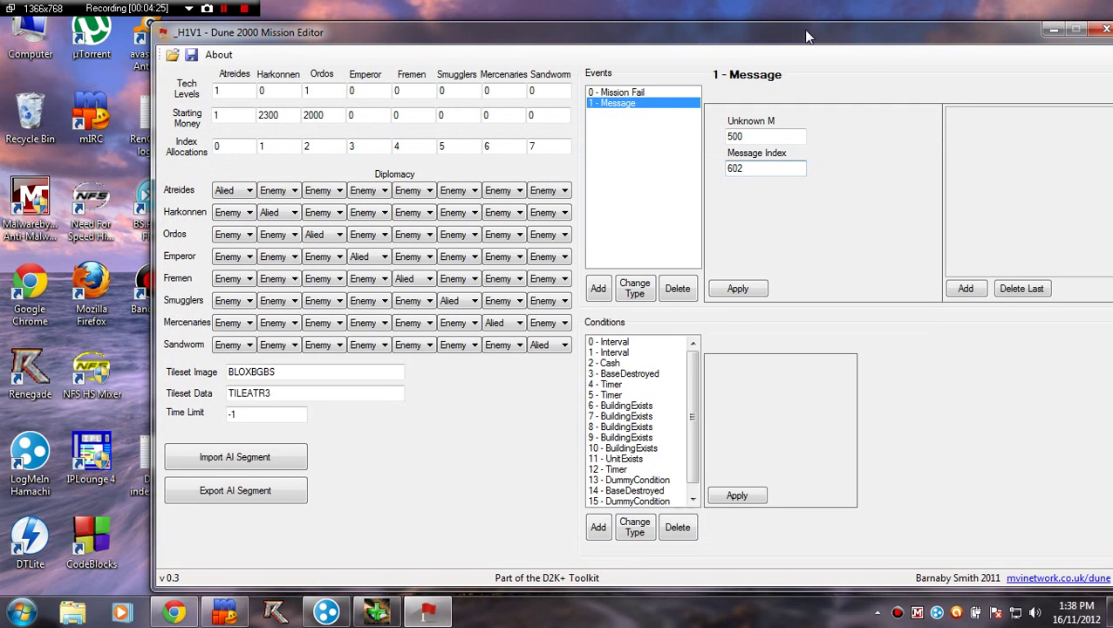
drag(901, 42, 791, 43)
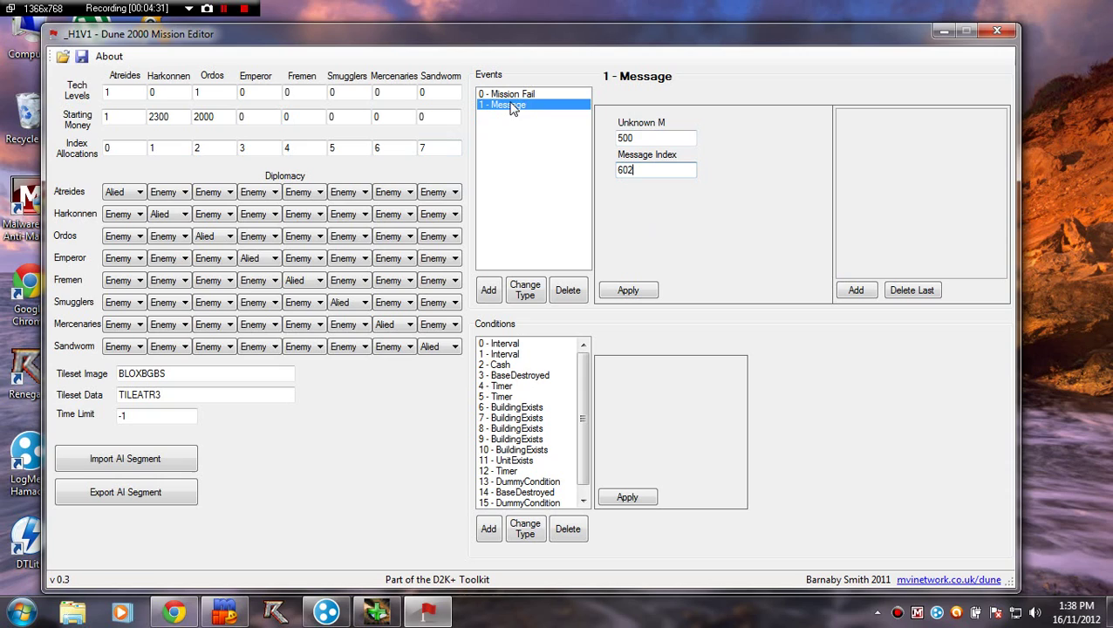
Add a condition entry to the Message event and review the mission's existing BuildingExists, UnitExists, BaseDestroyed and Timer conditions.
click(862, 293)
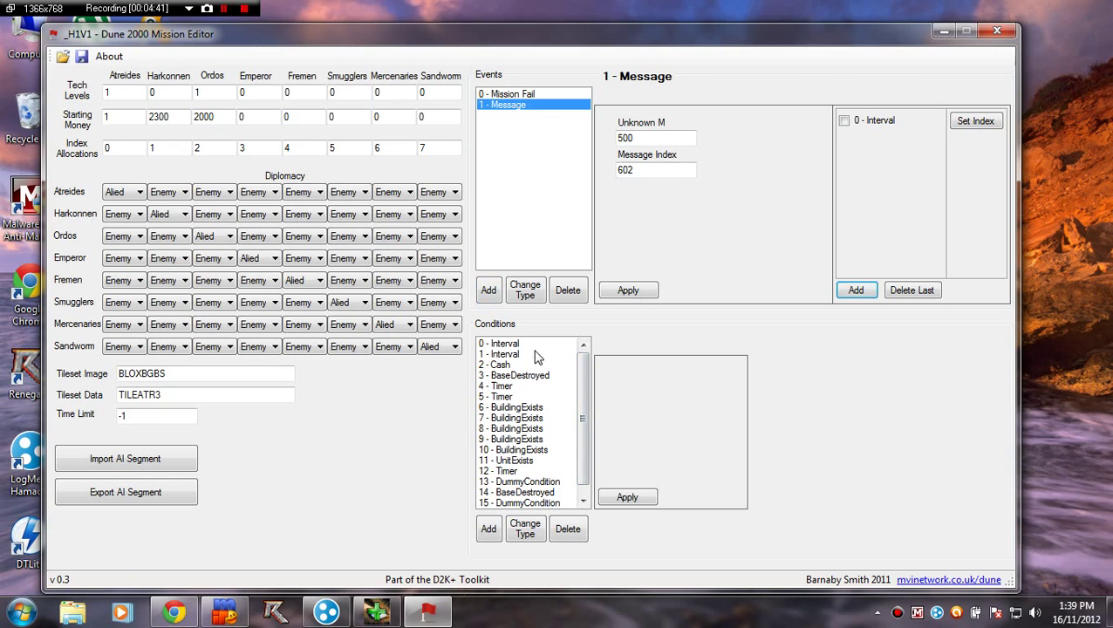
click(541, 428)
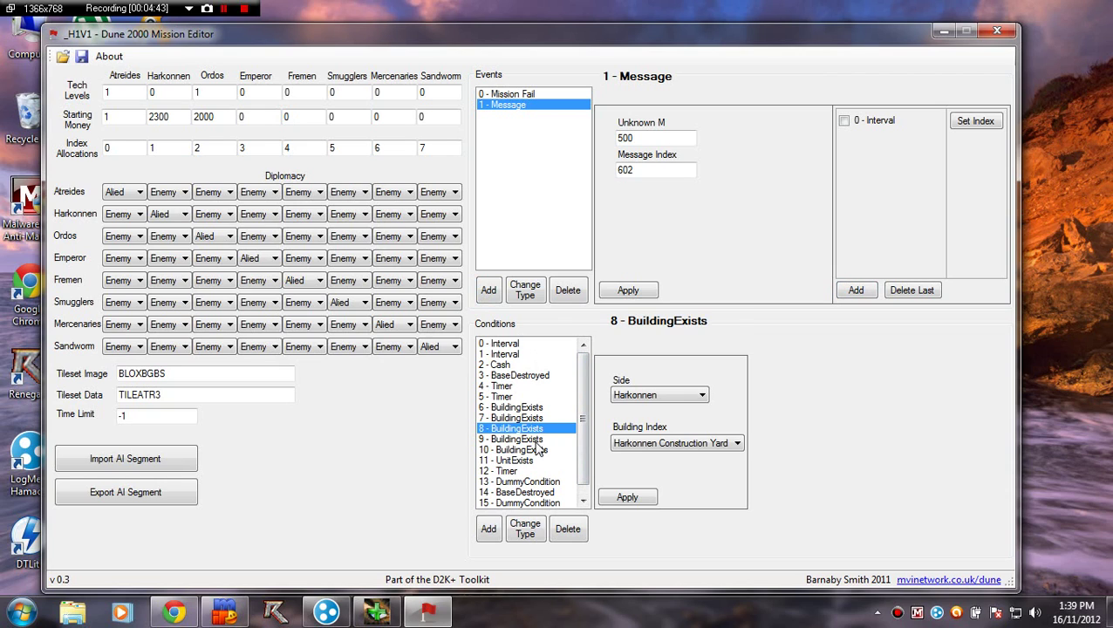
click(541, 439)
click(541, 461)
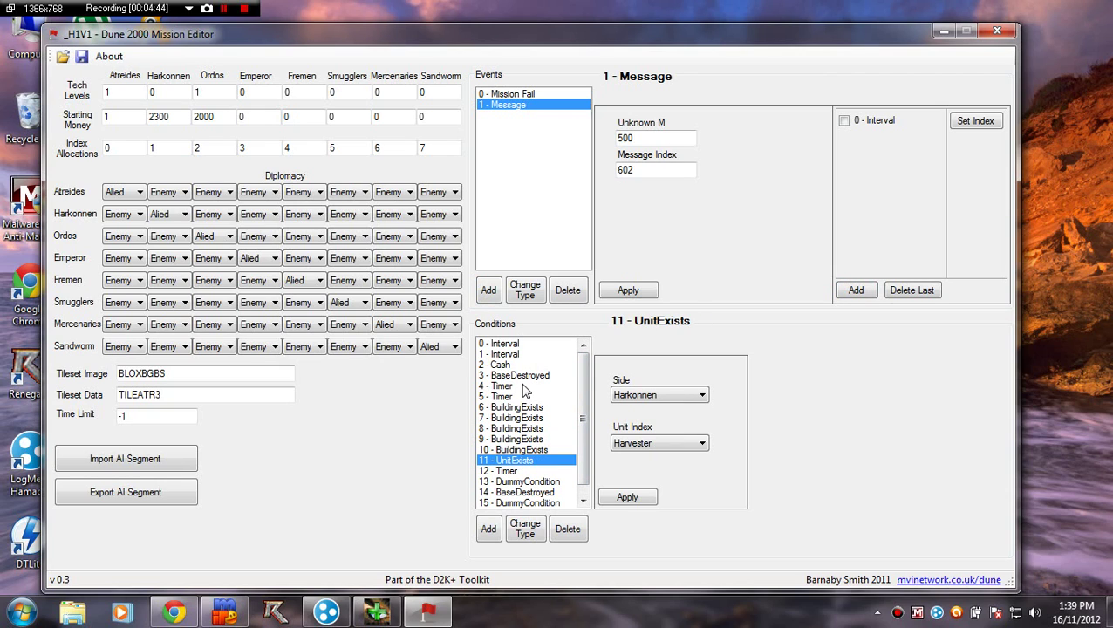
click(522, 375)
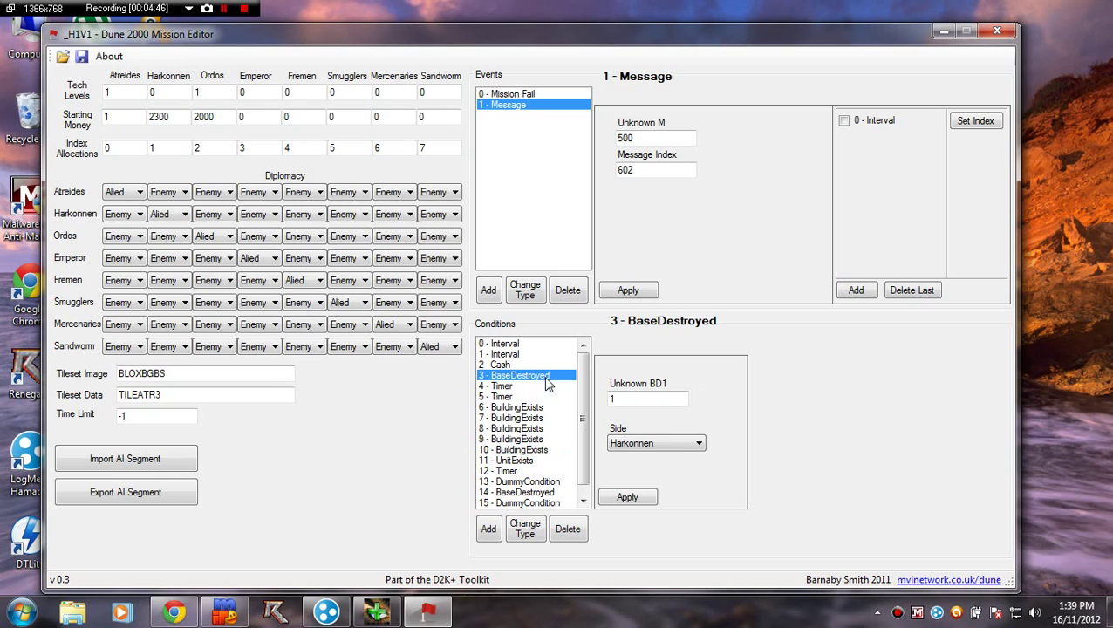
click(544, 471)
scroll(546, 470, down, 1)
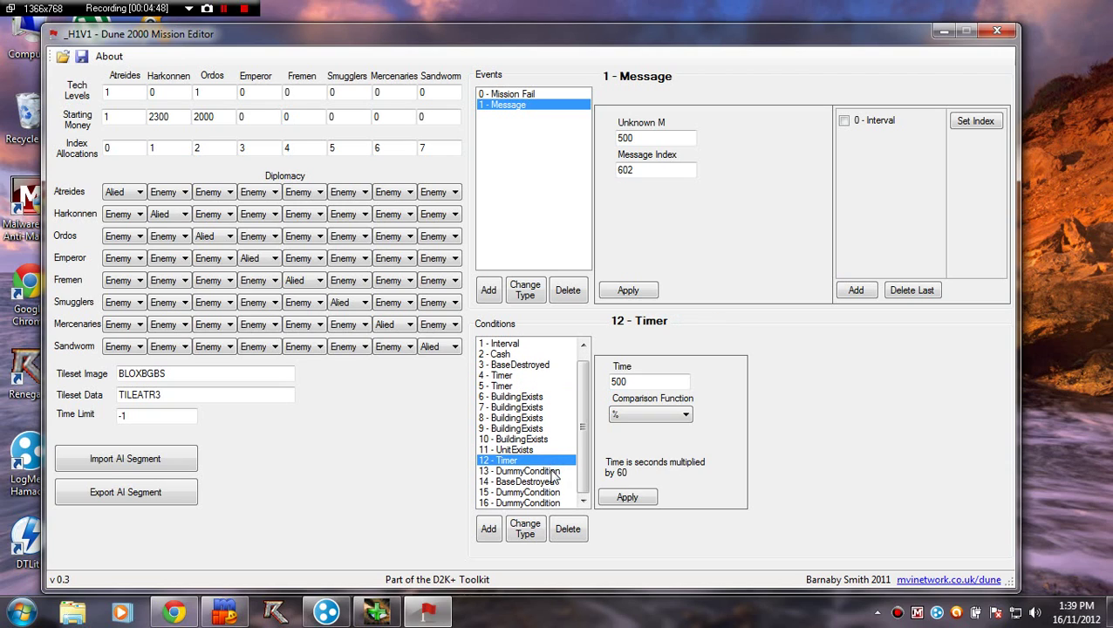
click(546, 471)
click(544, 482)
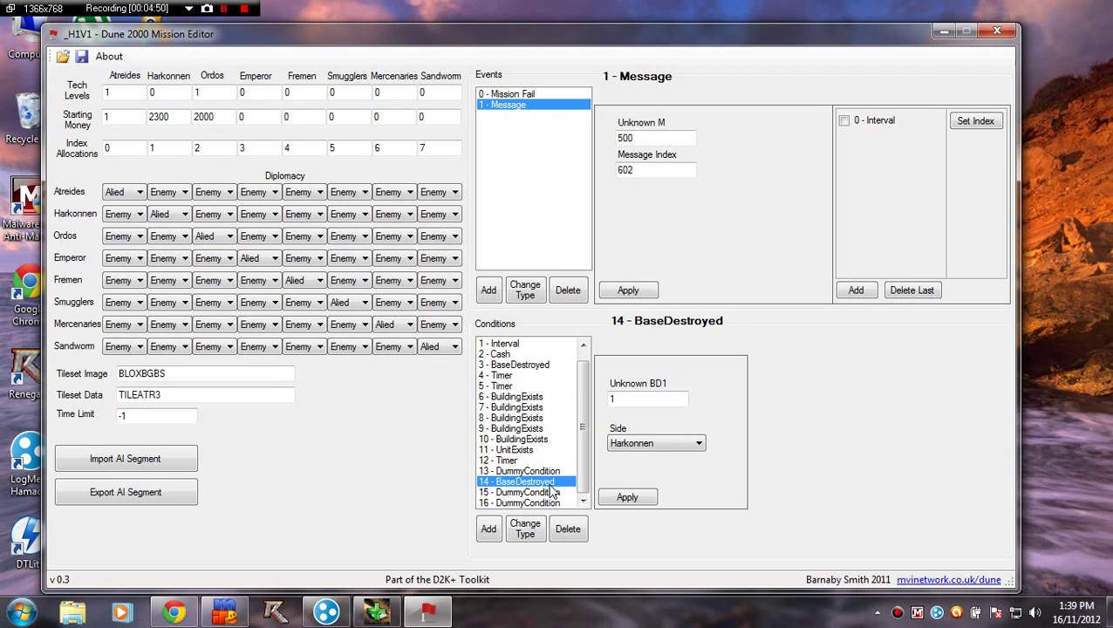
Add a new condition at the end of the conditions list and change its type to BaseDestroyed.
click(488, 529)
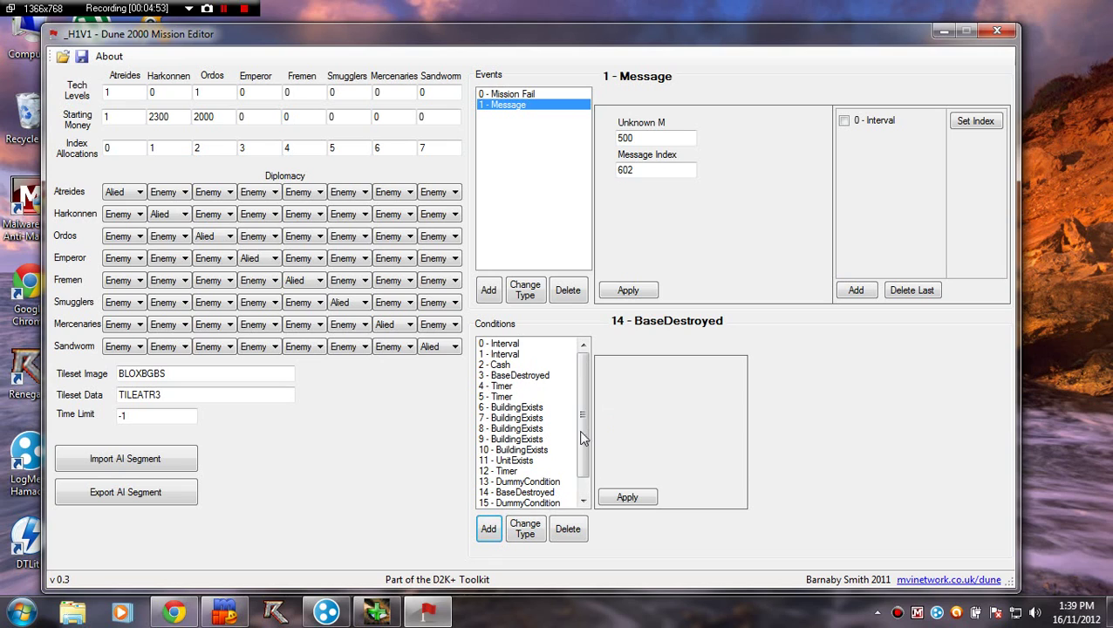
click(527, 531)
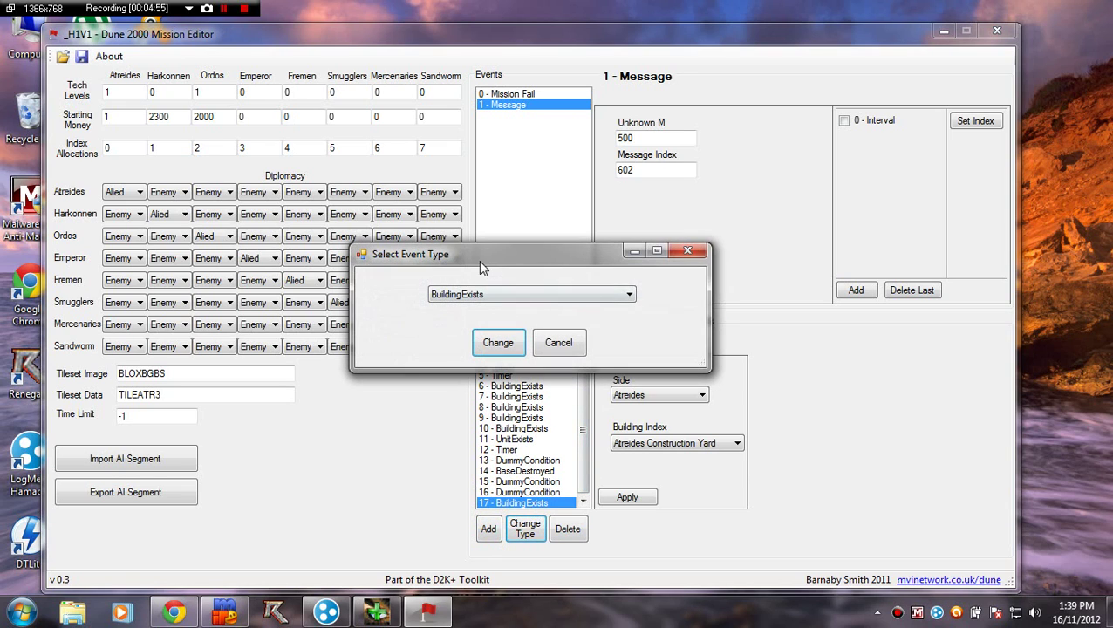
click(506, 295)
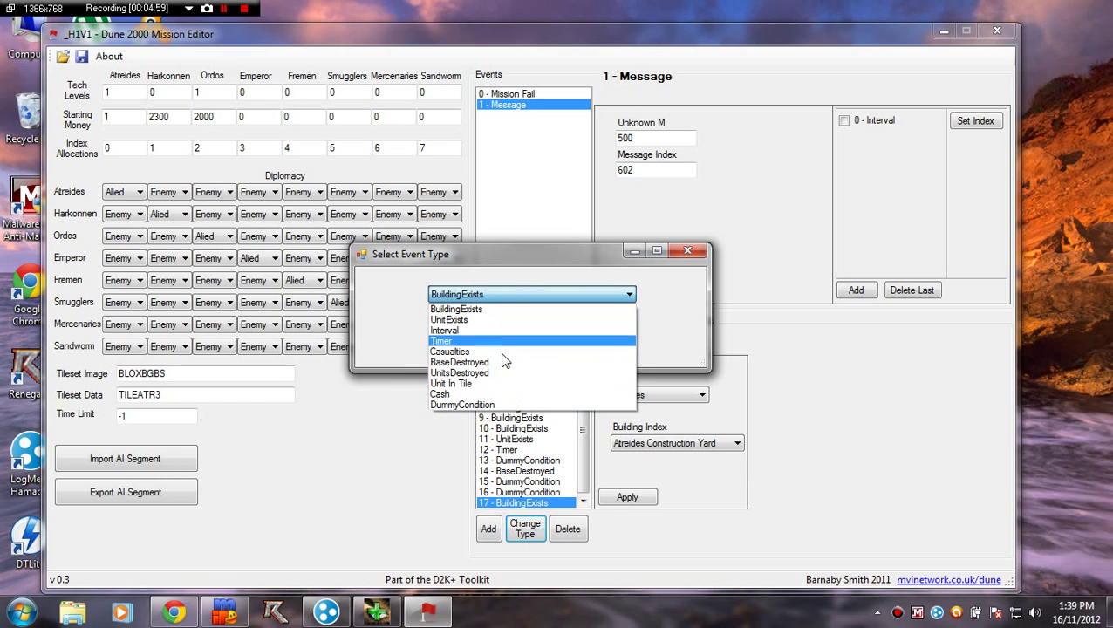
click(530, 362)
click(430, 339)
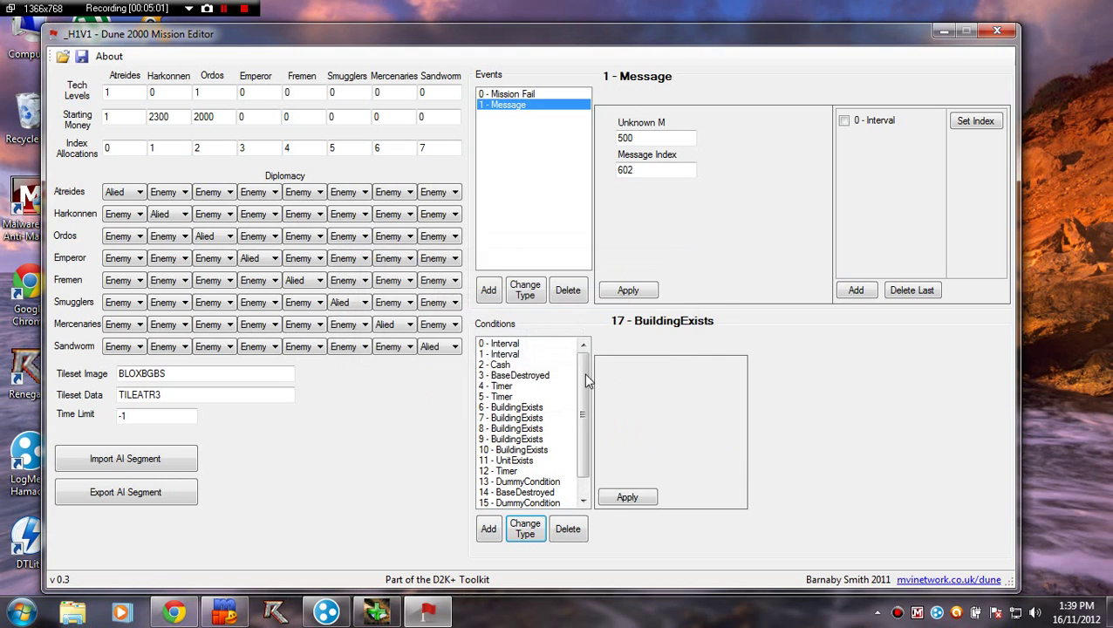
Set the new BaseDestroyed condition's side to Atreides and its Unknown BD1 value to 1, and apply the settings.
click(521, 503)
click(698, 443)
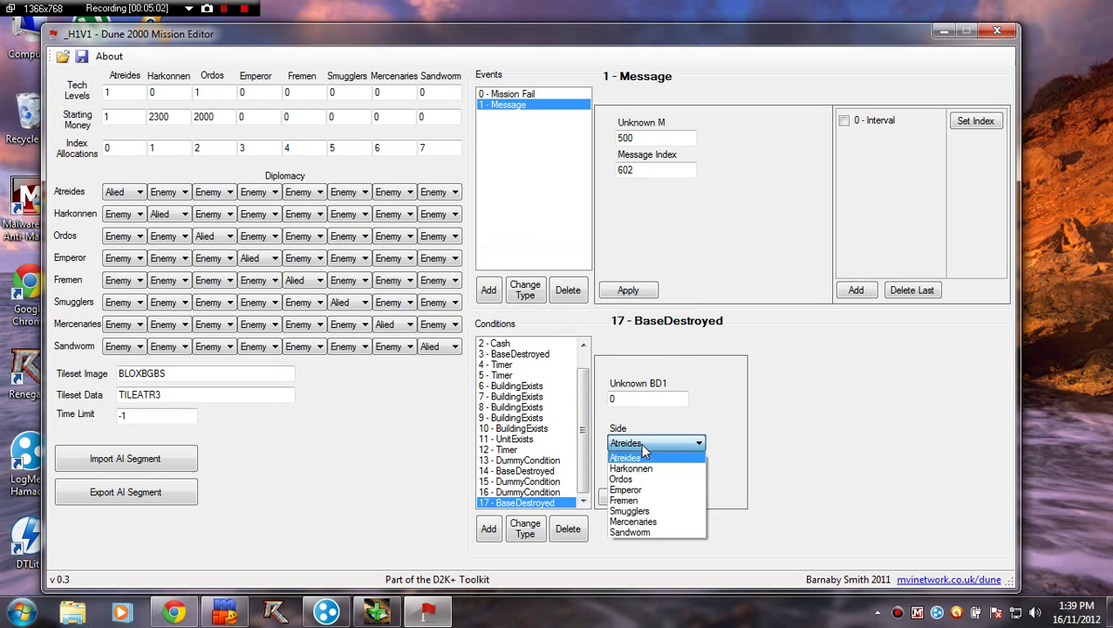
click(645, 457)
key(BackSpace)
text(1)
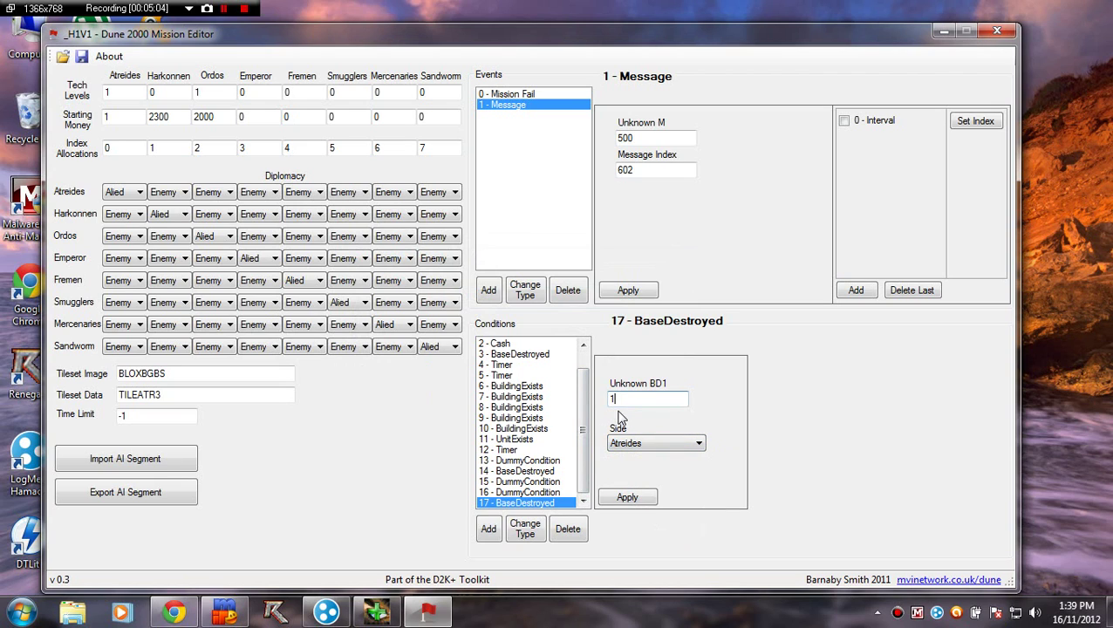
click(639, 499)
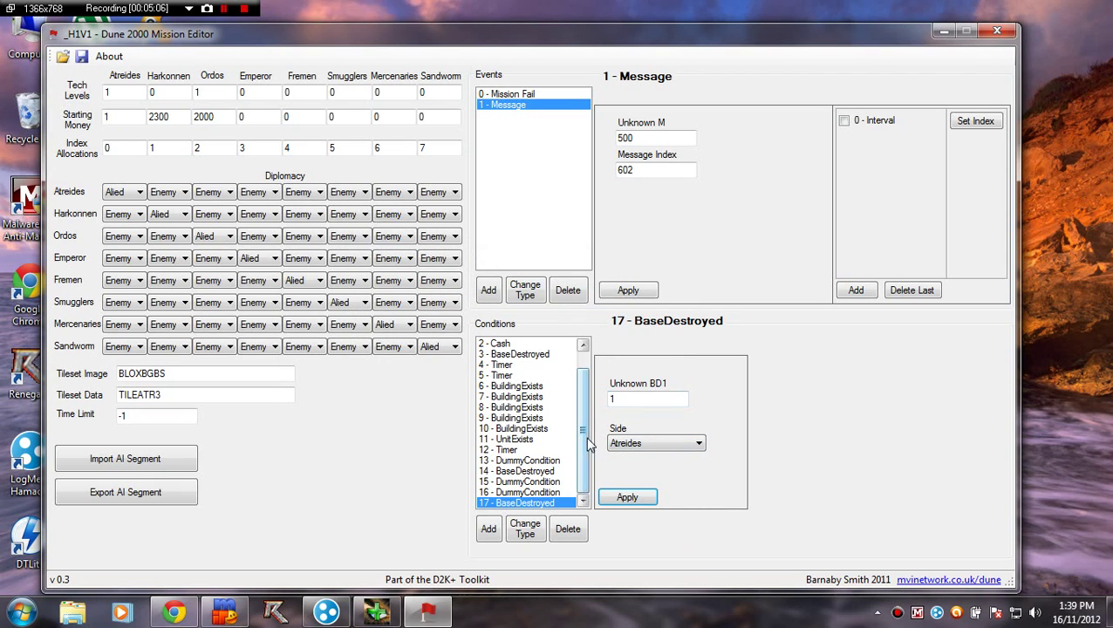
Add another condition to the list and change the type of DummyCondition number 15 to UnitsDestroyed.
click(488, 528)
click(519, 504)
click(524, 529)
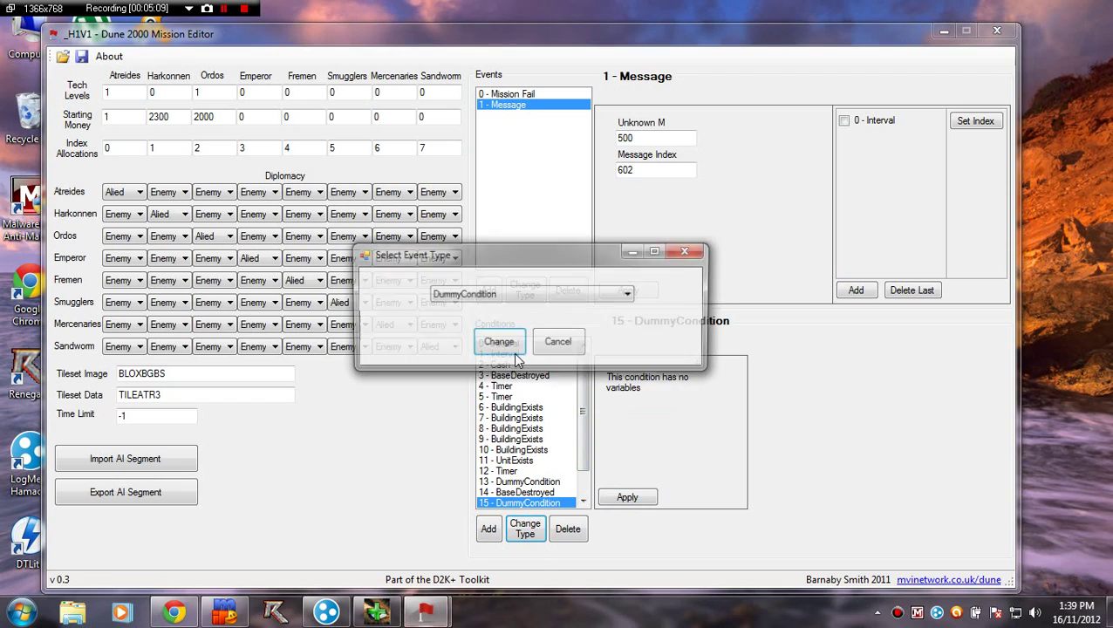
click(493, 295)
click(479, 319)
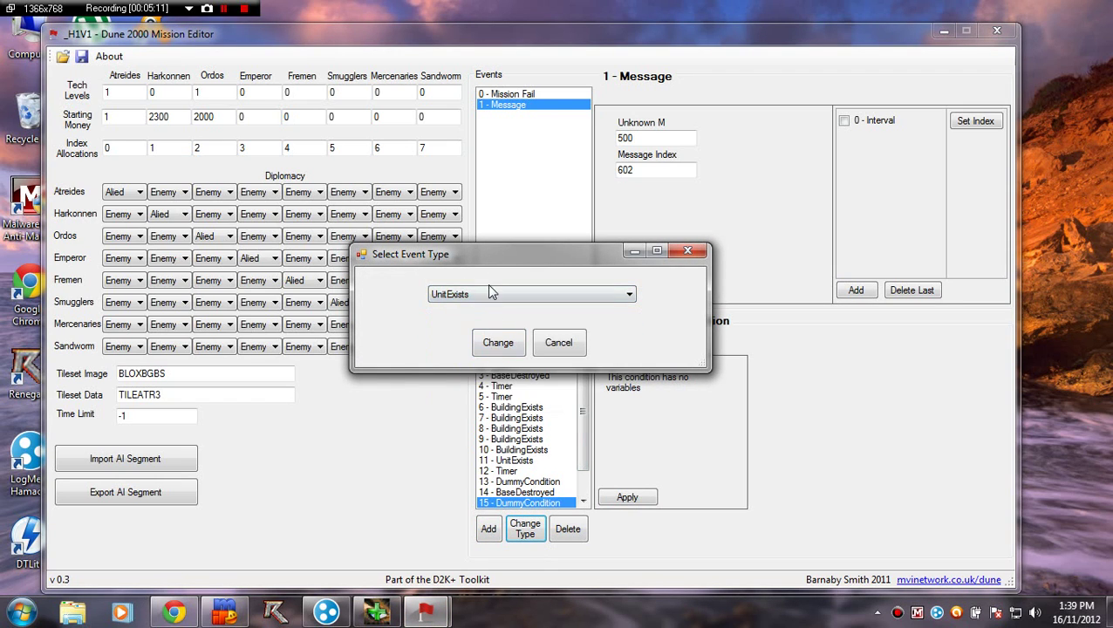
click(490, 294)
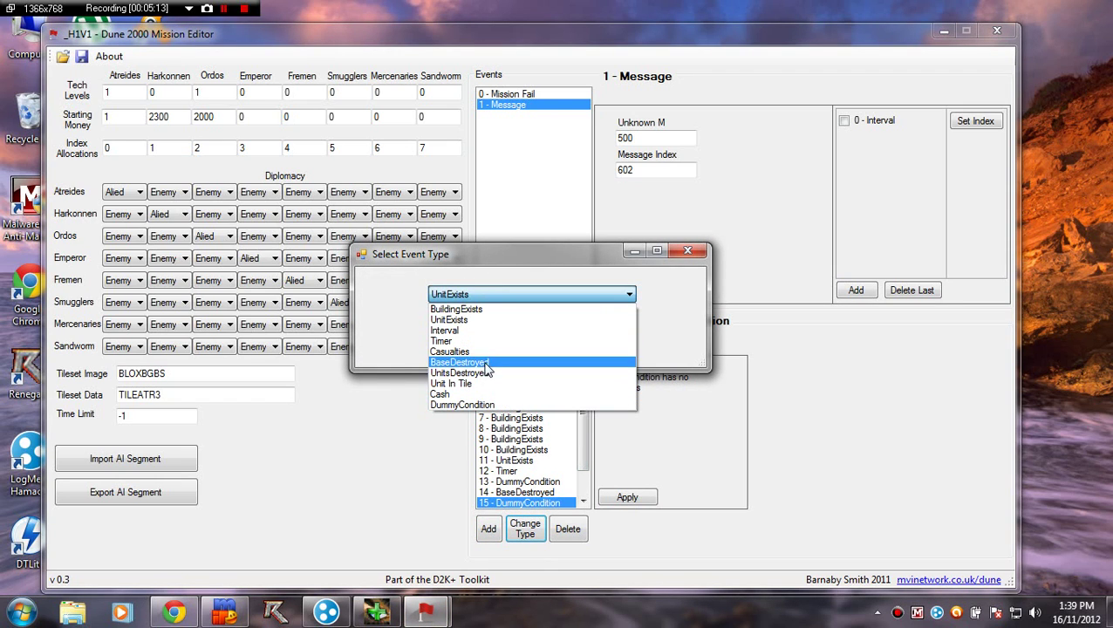
click(484, 373)
click(494, 343)
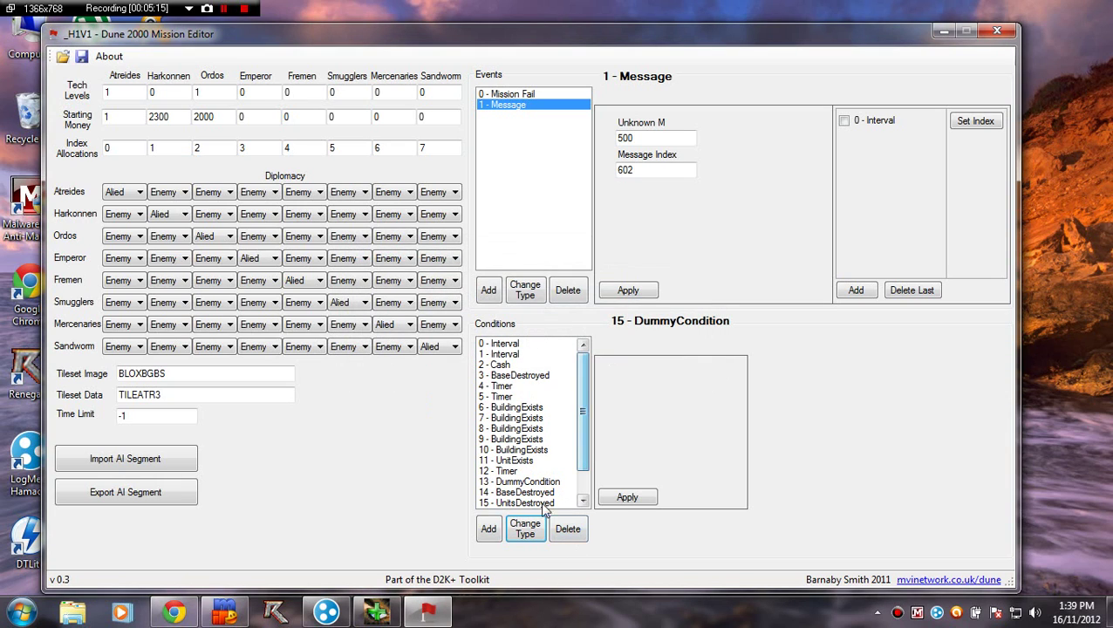
Set Unknown UD1 to 1 for UnitsDestroyed condition 15 and apply the setting.
click(540, 504)
key(Tab)
text(1)
click(639, 497)
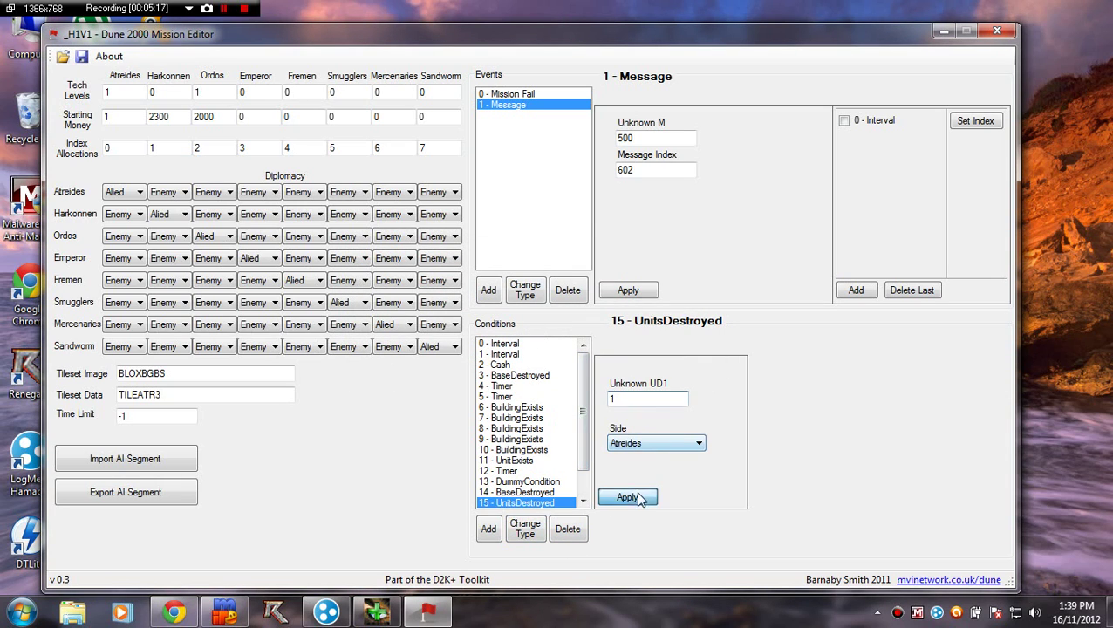
click(523, 493)
click(554, 504)
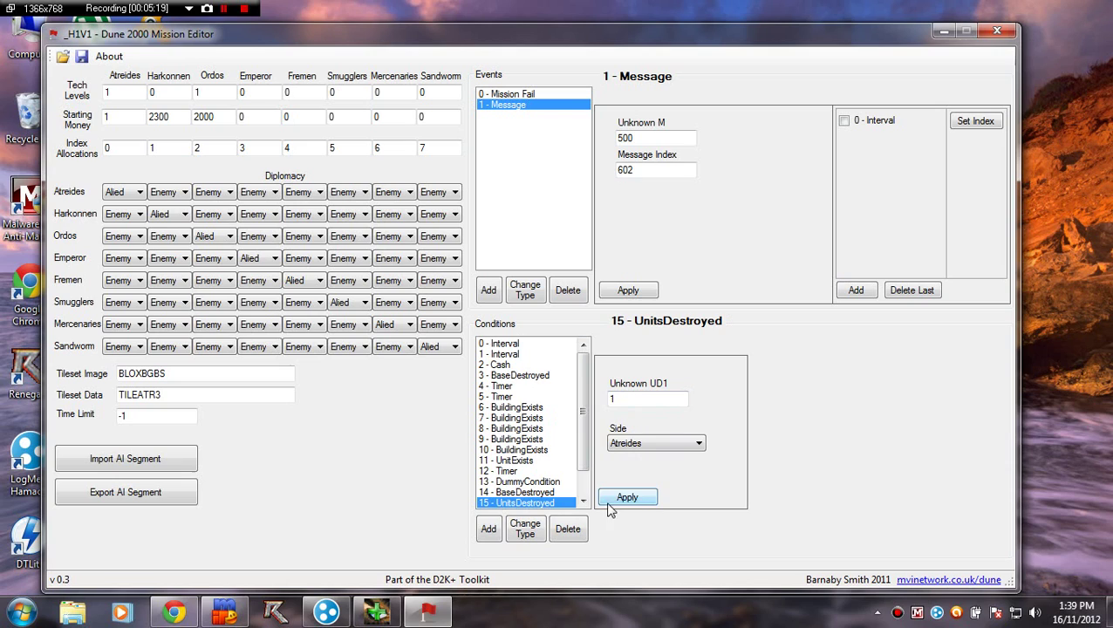
Change the side of BaseDestroyed condition 14 to Atreides and apply it.
click(558, 481)
click(558, 492)
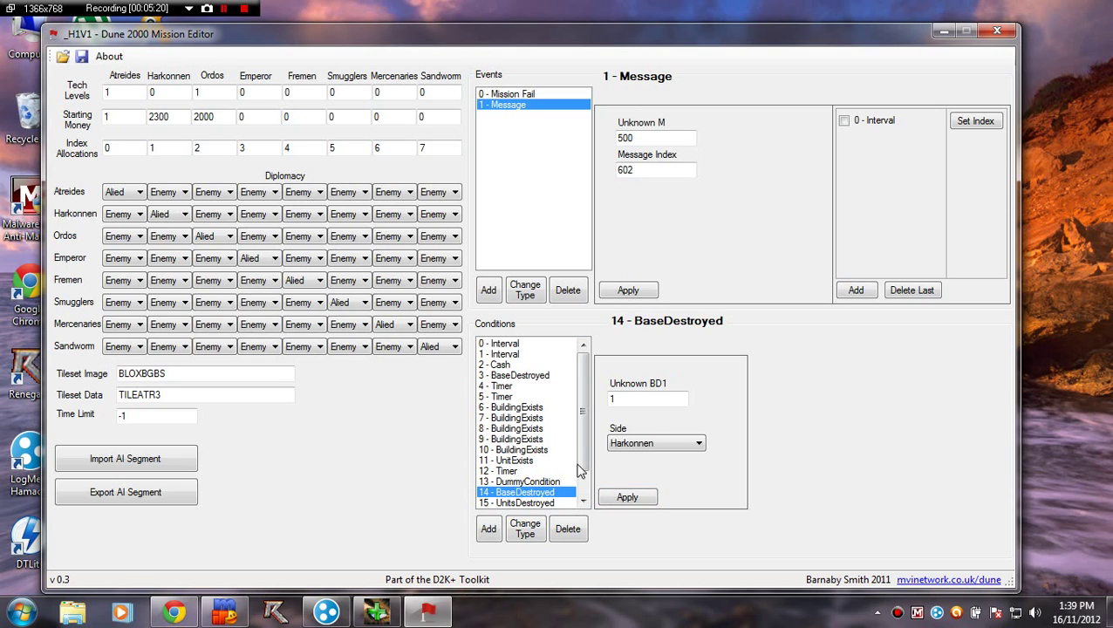
click(634, 445)
click(641, 460)
click(628, 498)
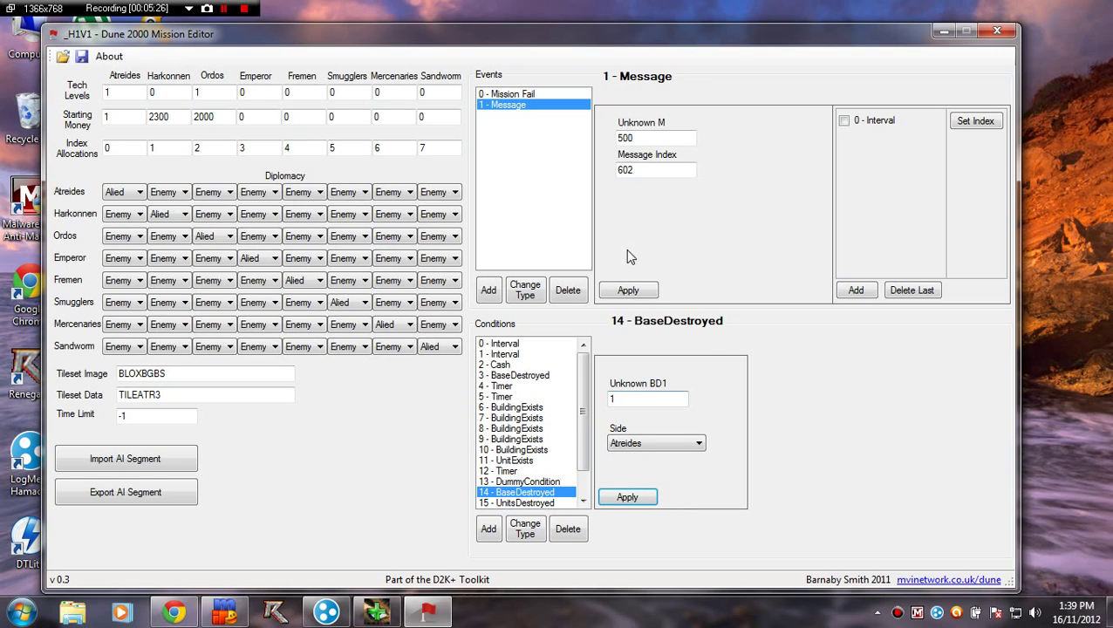
Map the Message event's condition entry to condition 14, BaseDestroyed.
click(536, 503)
click(509, 494)
click(486, 504)
click(975, 120)
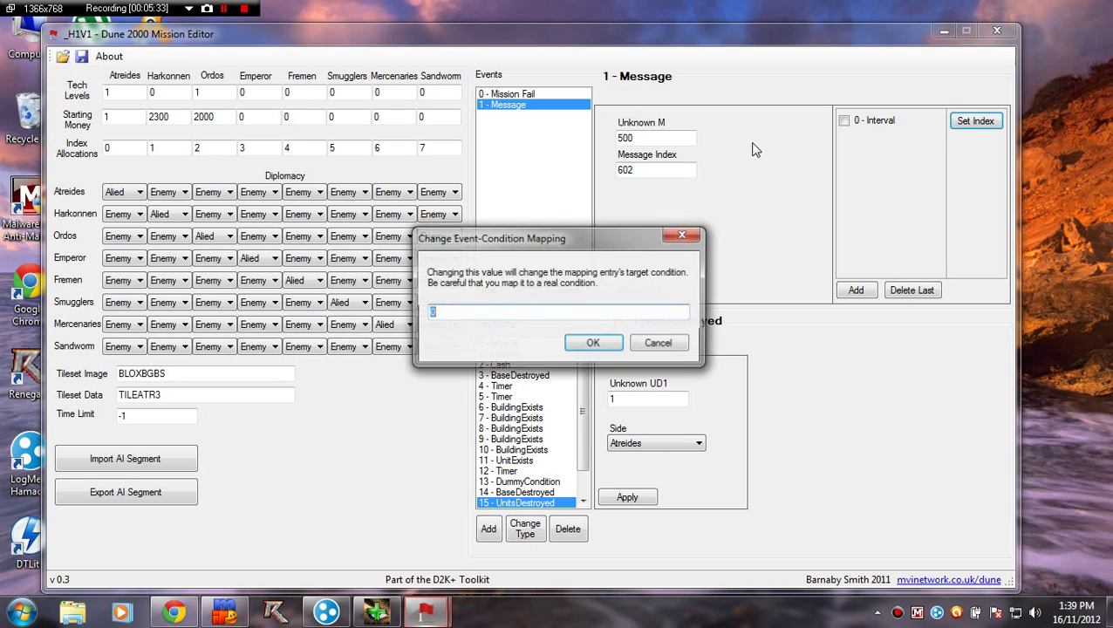
click(593, 343)
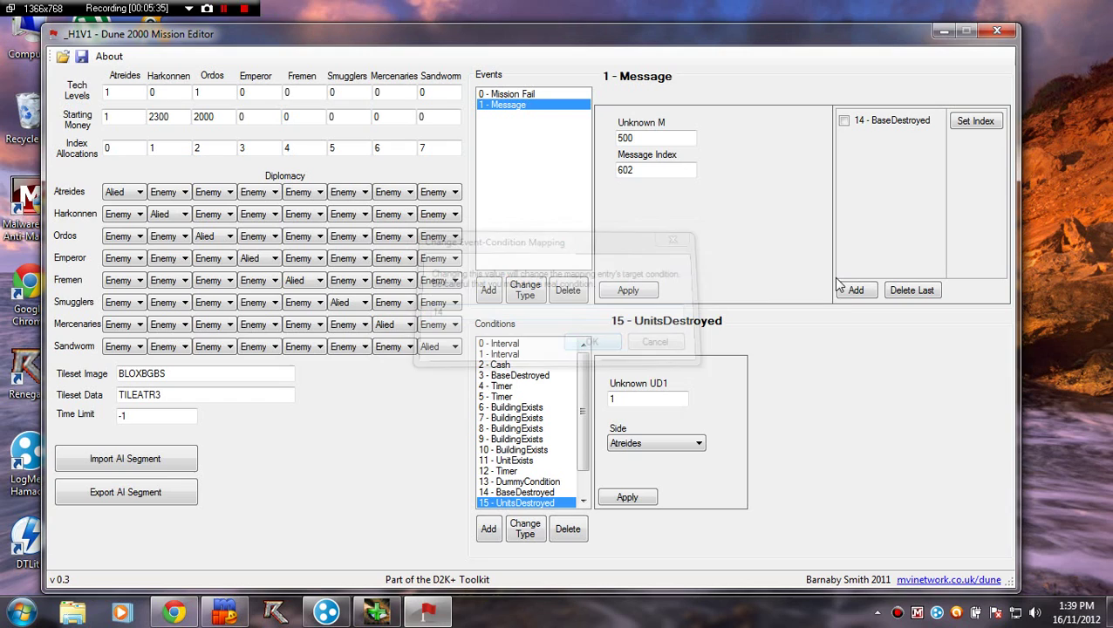
Add a second condition entry to the Message event and map it to condition 15, UnitsDestroyed.
click(855, 289)
click(975, 146)
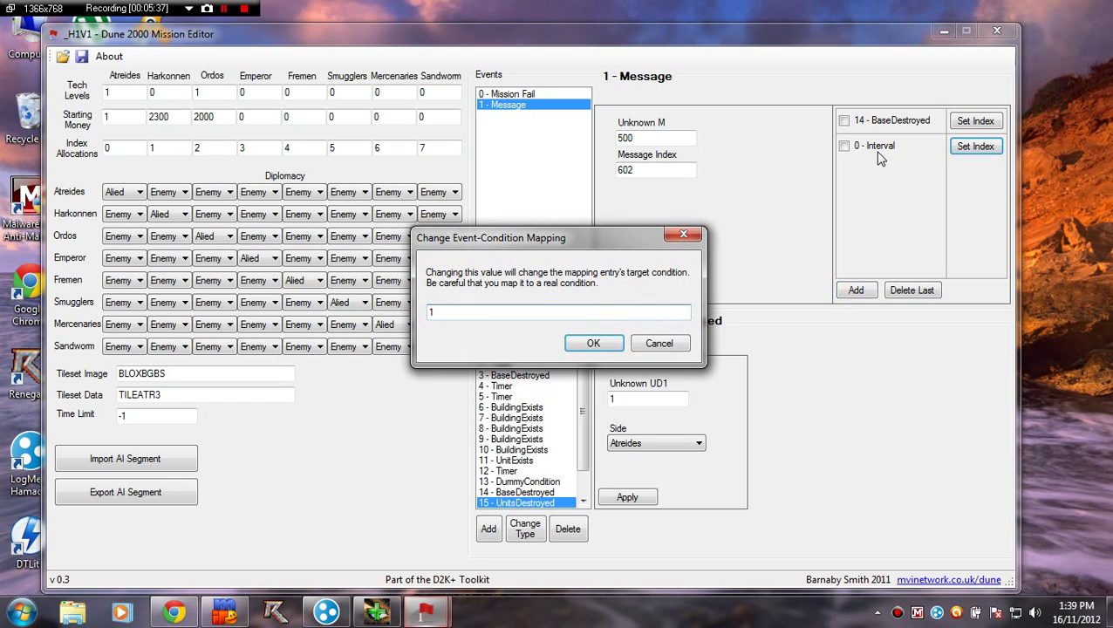
text(5)
click(594, 342)
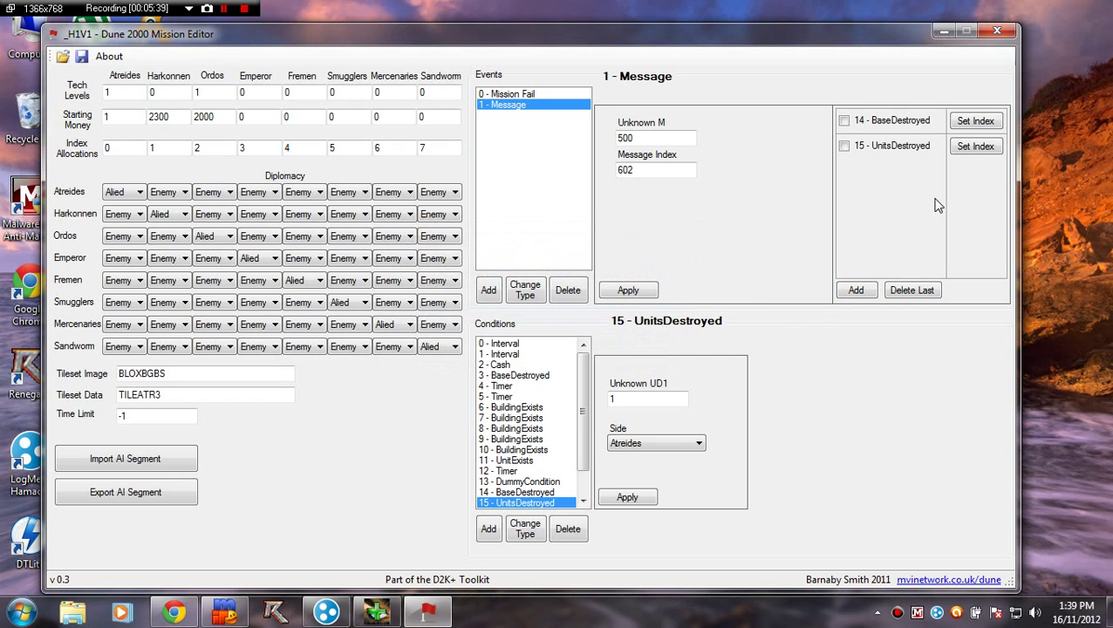
Delete condition 16, DummyCondition, and decline updating the event-condition mappings.
drag(582, 443, 578, 480)
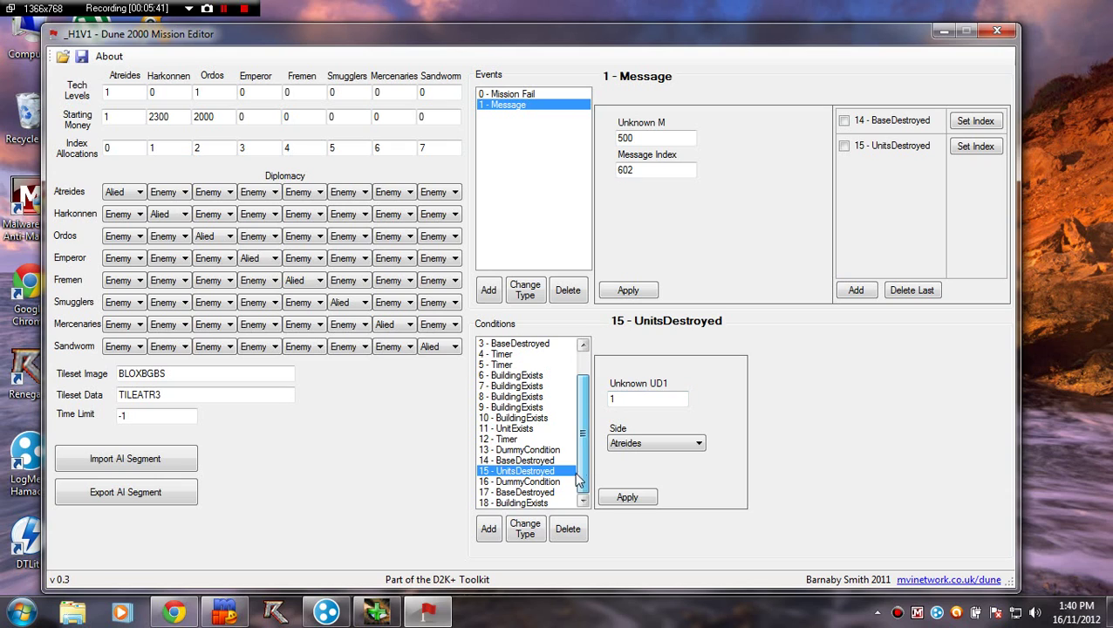
click(558, 483)
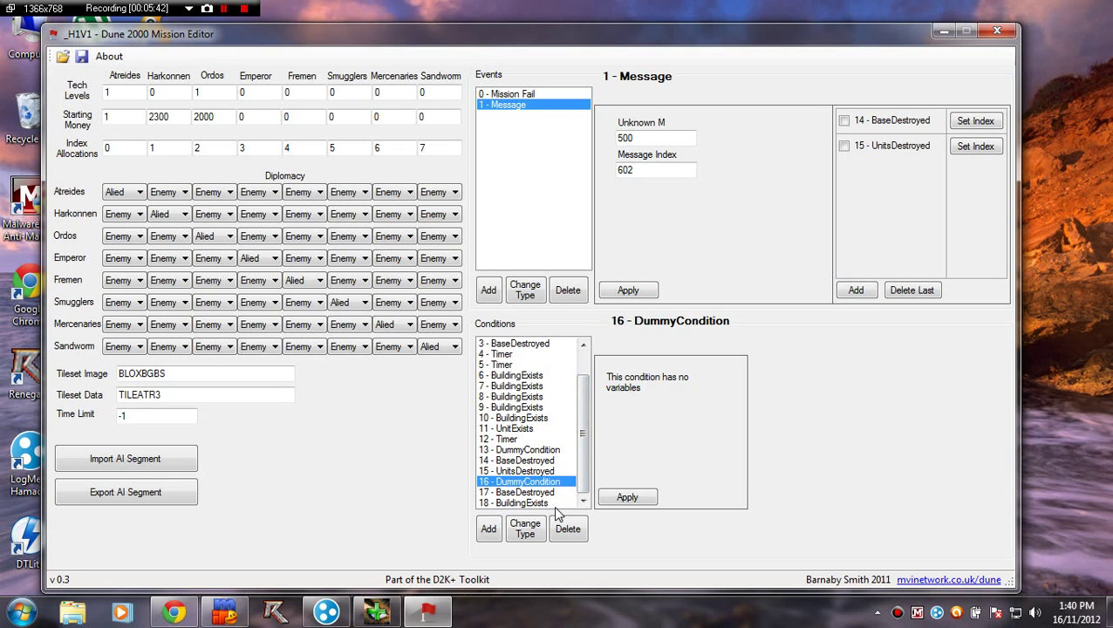
click(568, 529)
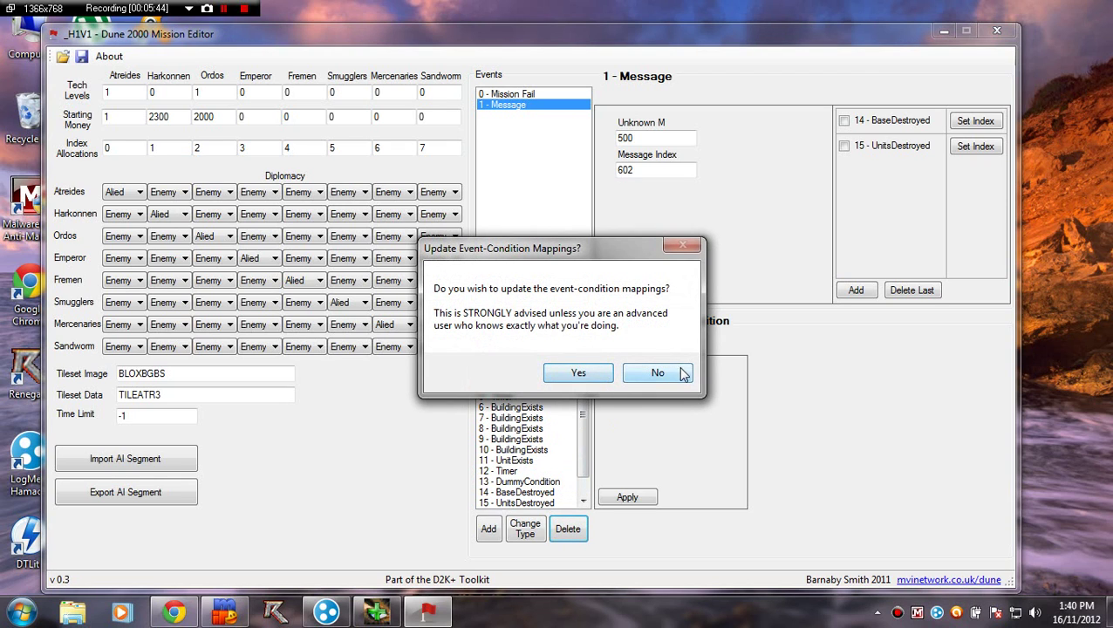
click(650, 377)
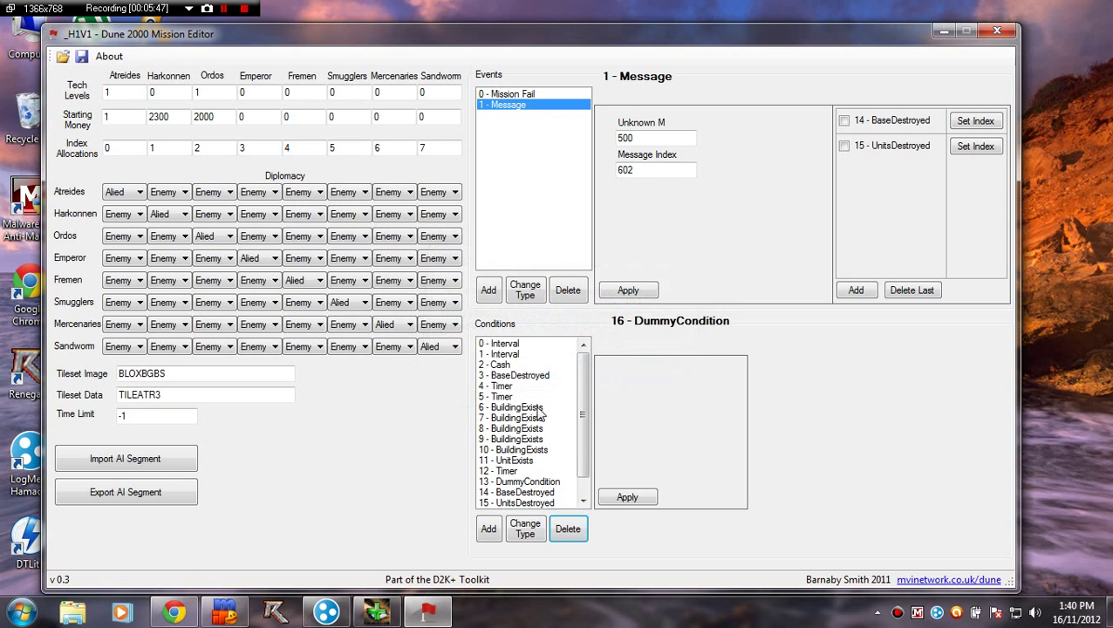
Examine the settings of condition 13, DummyCondition, and condition 14, BaseDestroyed.
drag(583, 406, 583, 422)
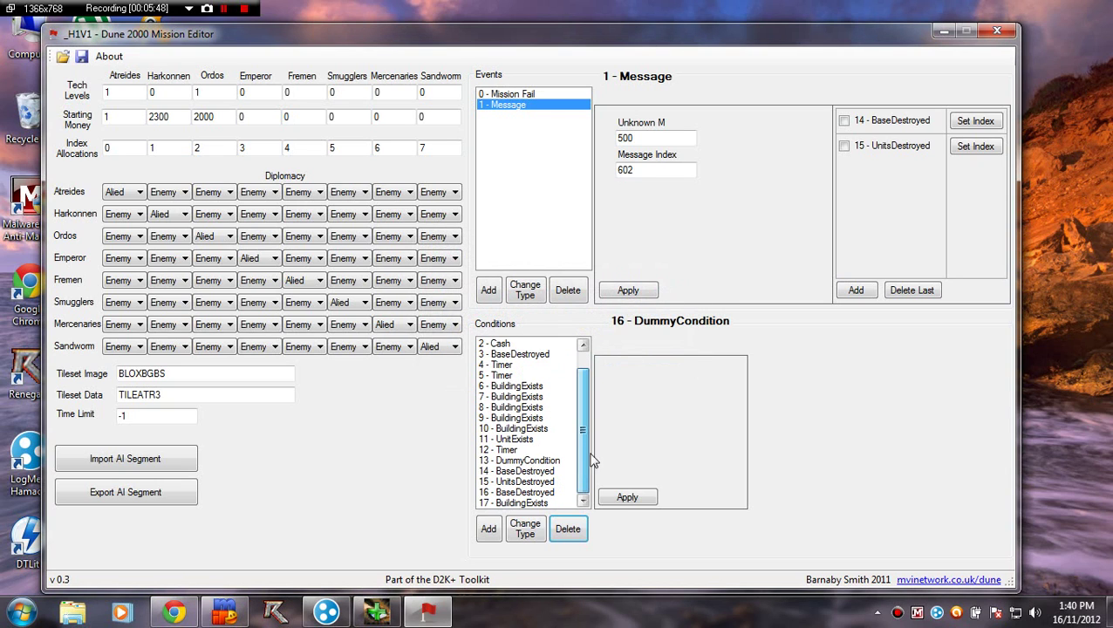
click(550, 471)
click(550, 460)
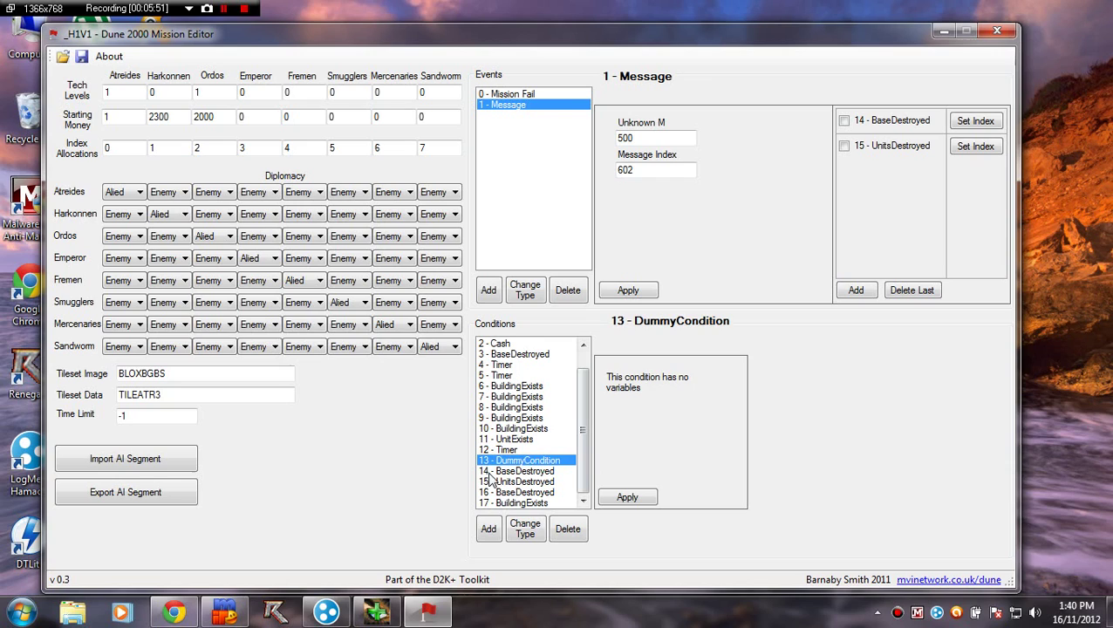
key(Down)
key(Up)
key(Down)
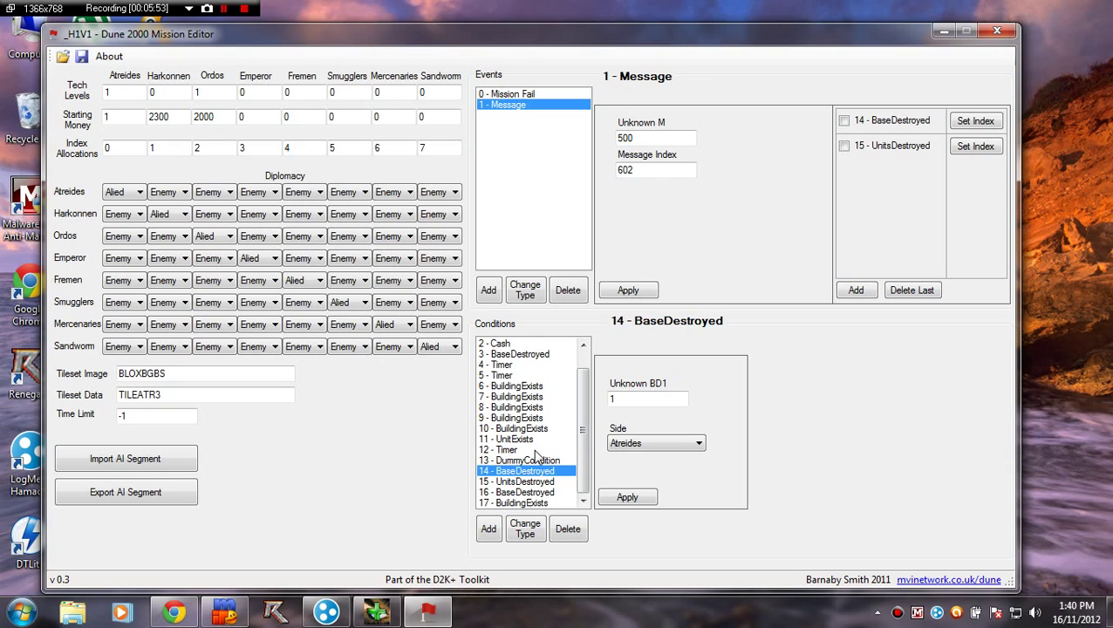
key(Up)
key(Up)
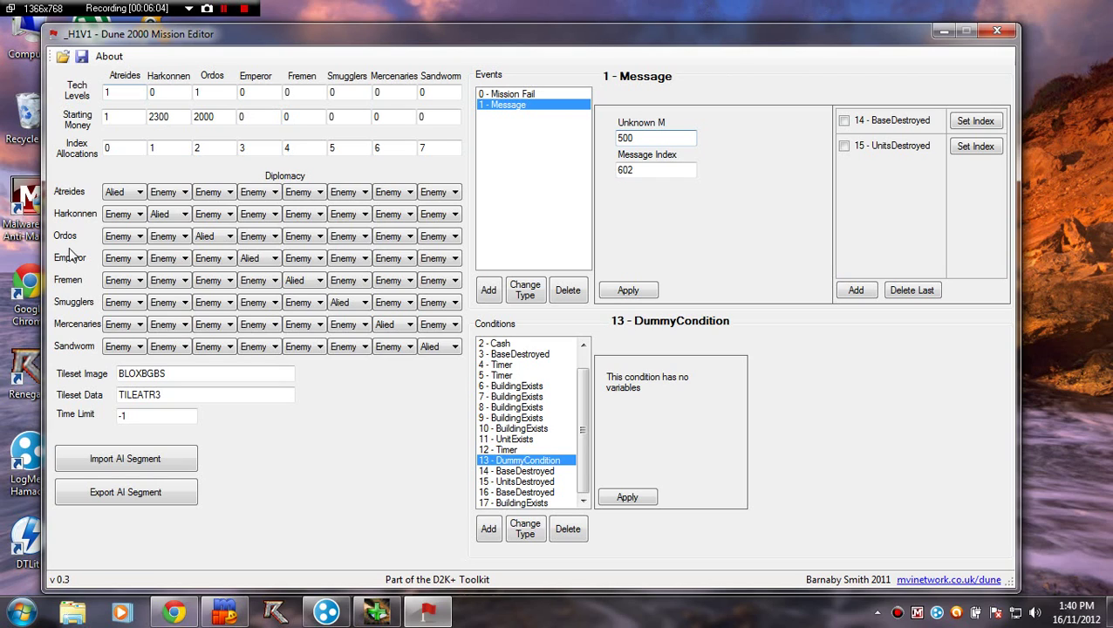
Add a new condition at the end of the conditions list and change its type to DummyCondition.
click(488, 528)
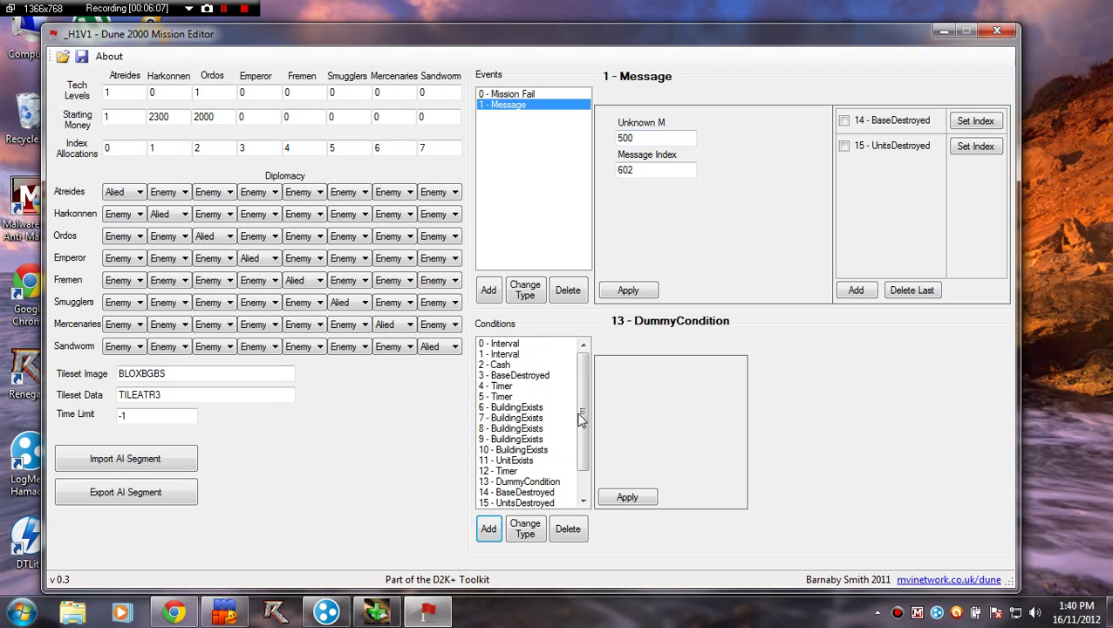
click(523, 526)
click(515, 297)
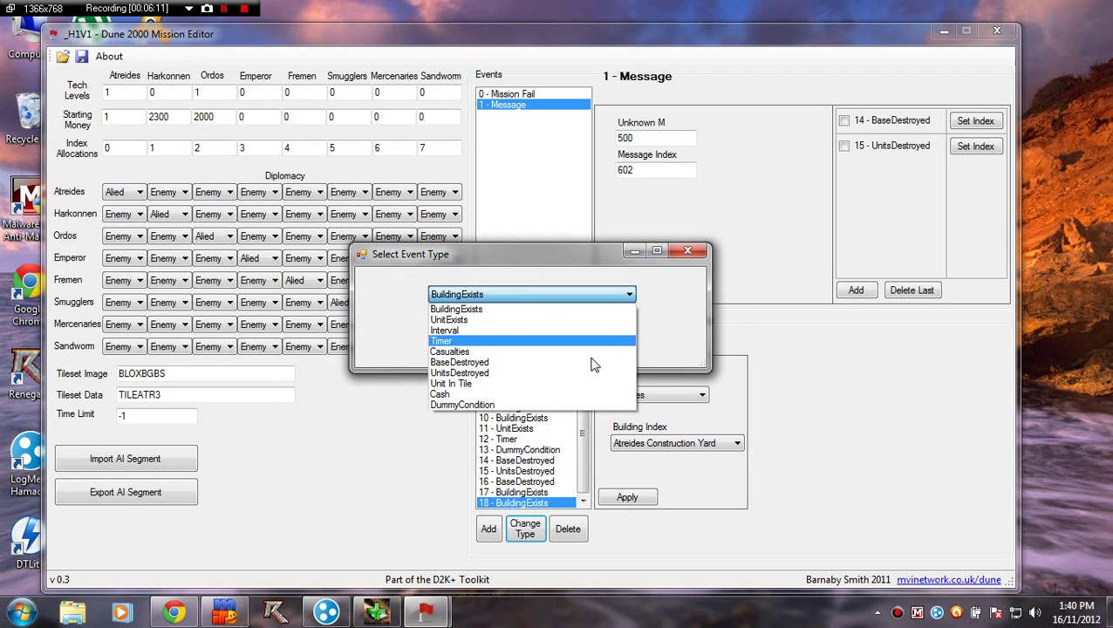
click(523, 404)
click(503, 345)
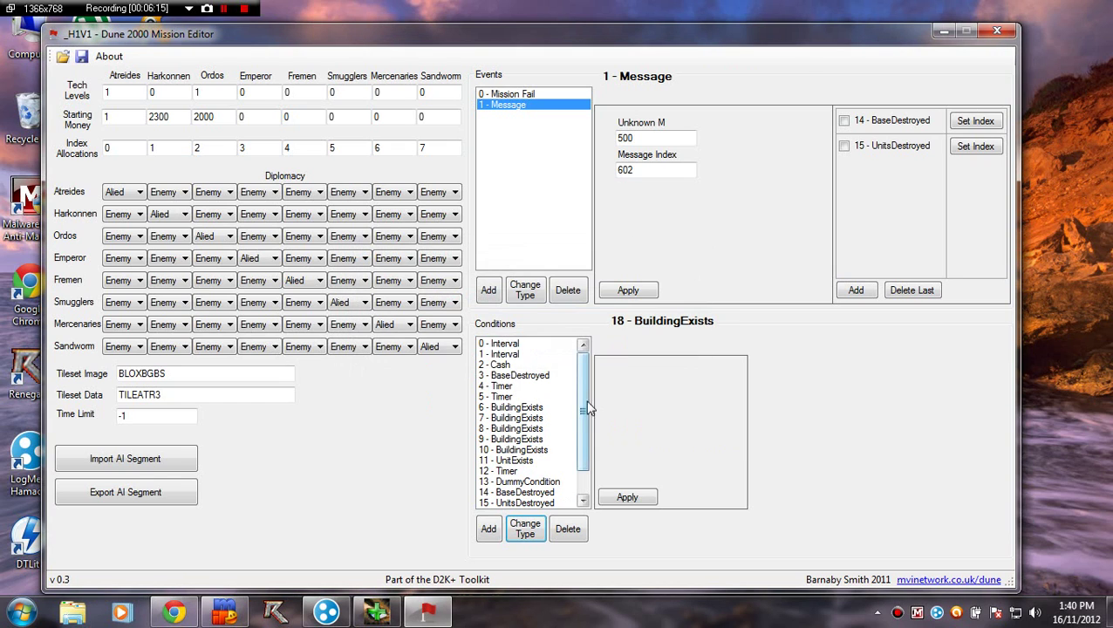
drag(587, 408, 587, 431)
click(523, 503)
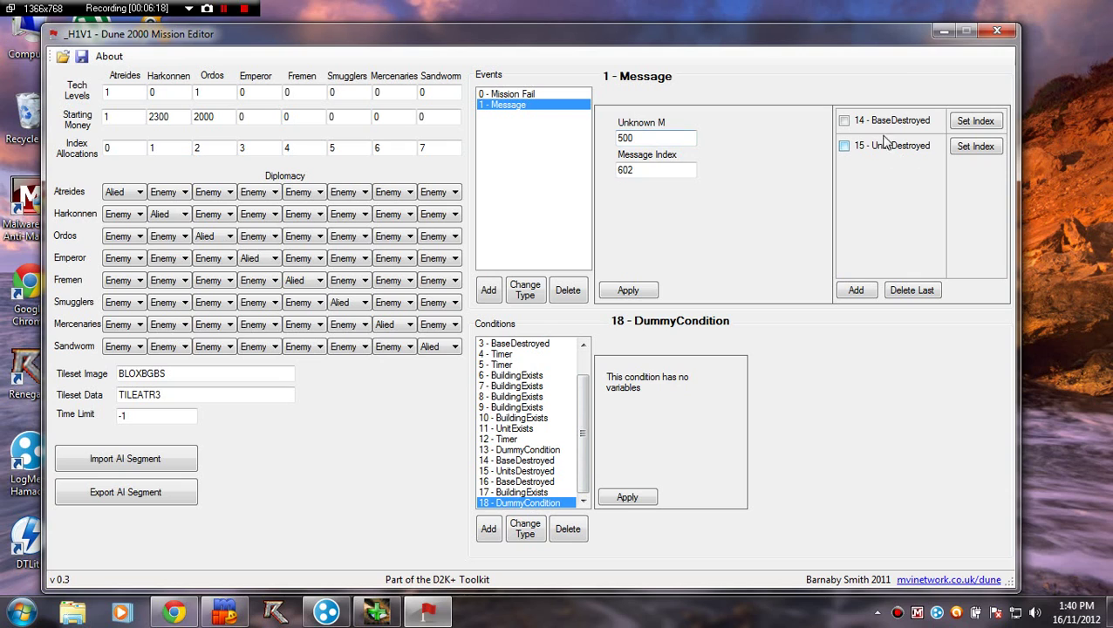
Add a third condition entry to the Message event mapped to condition 18, DummyCondition, and apply with only that entry ticked.
click(856, 291)
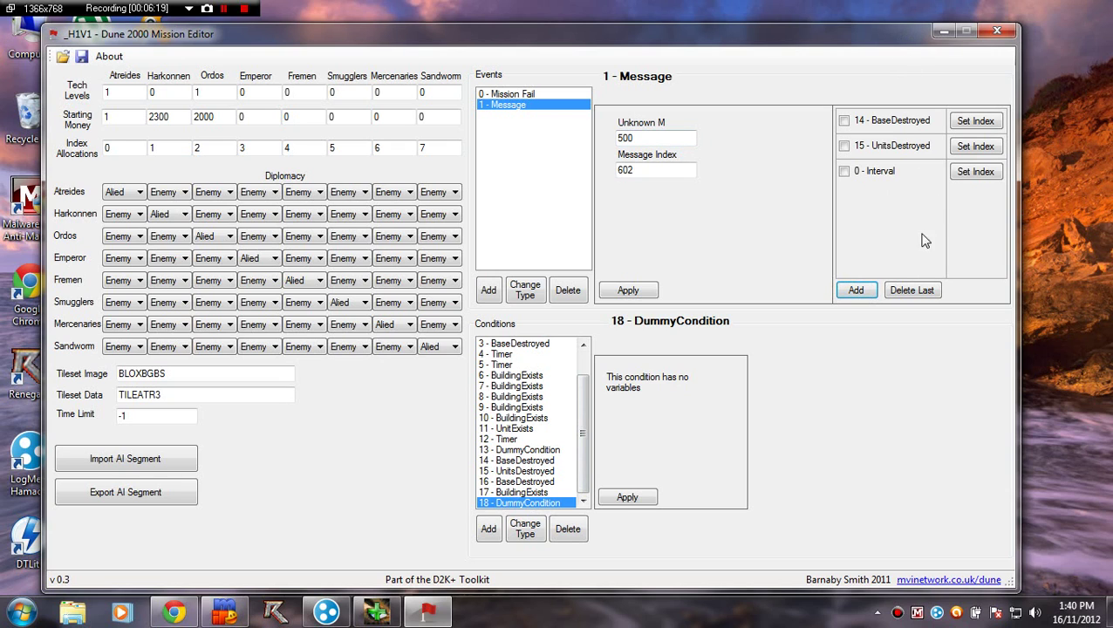
click(969, 171)
text(18)
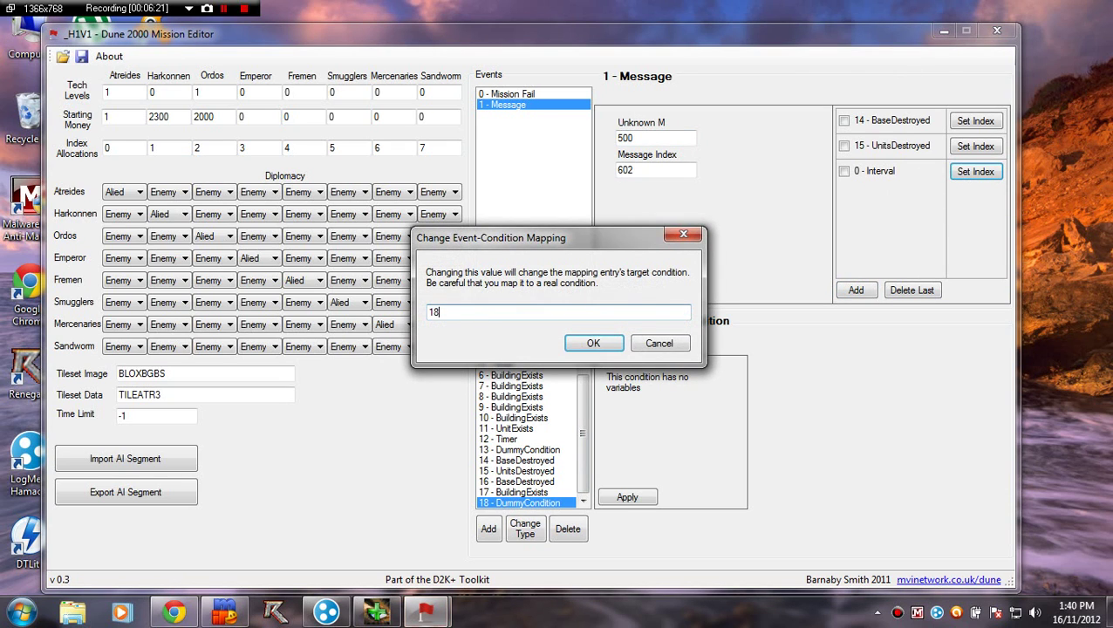
click(618, 344)
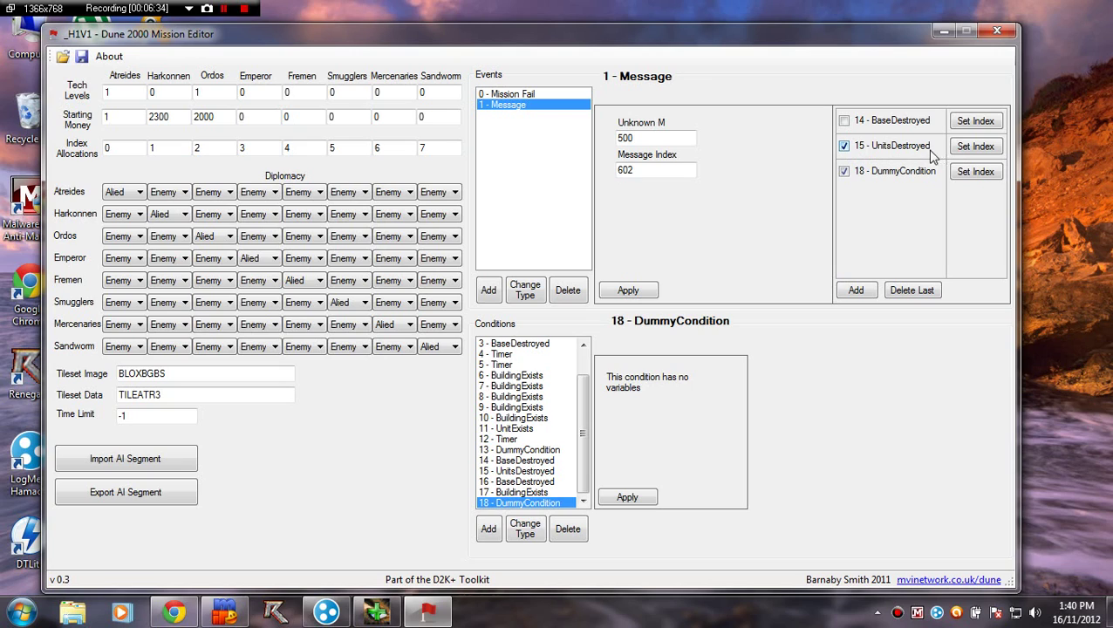
click(844, 146)
click(629, 291)
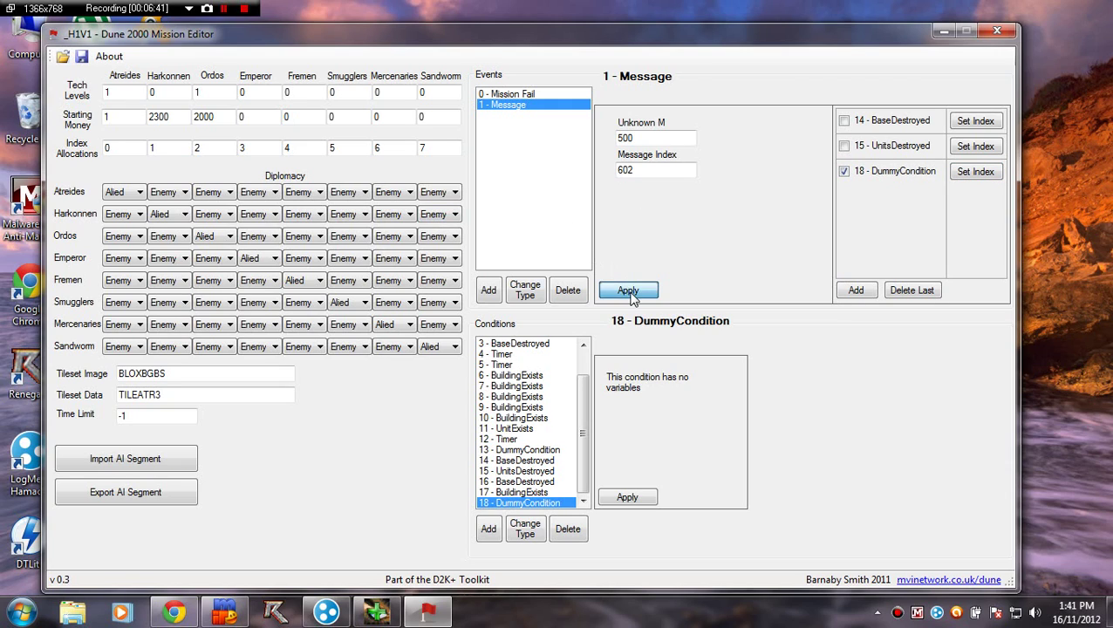
Add a new event after the Message event and change its type to Set Condition.
click(490, 290)
click(541, 121)
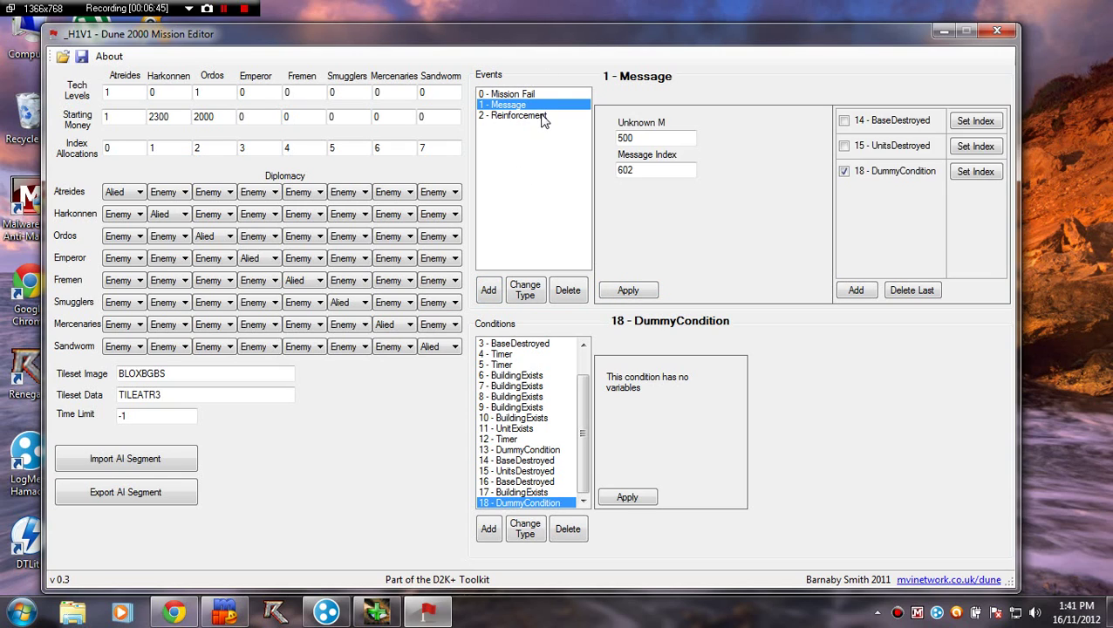
click(534, 288)
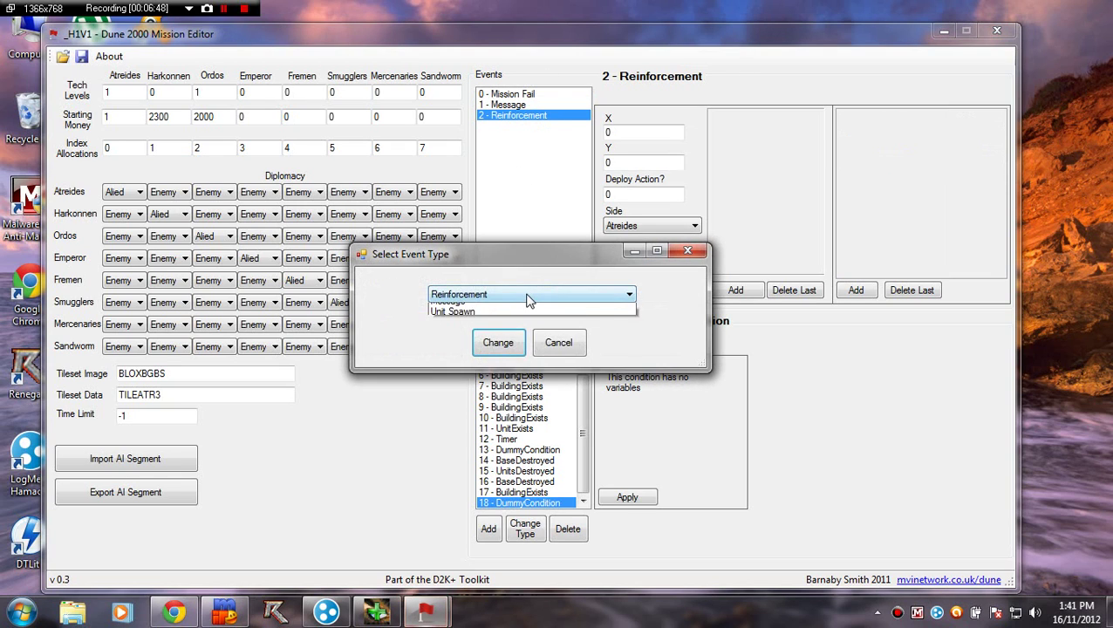
click(526, 295)
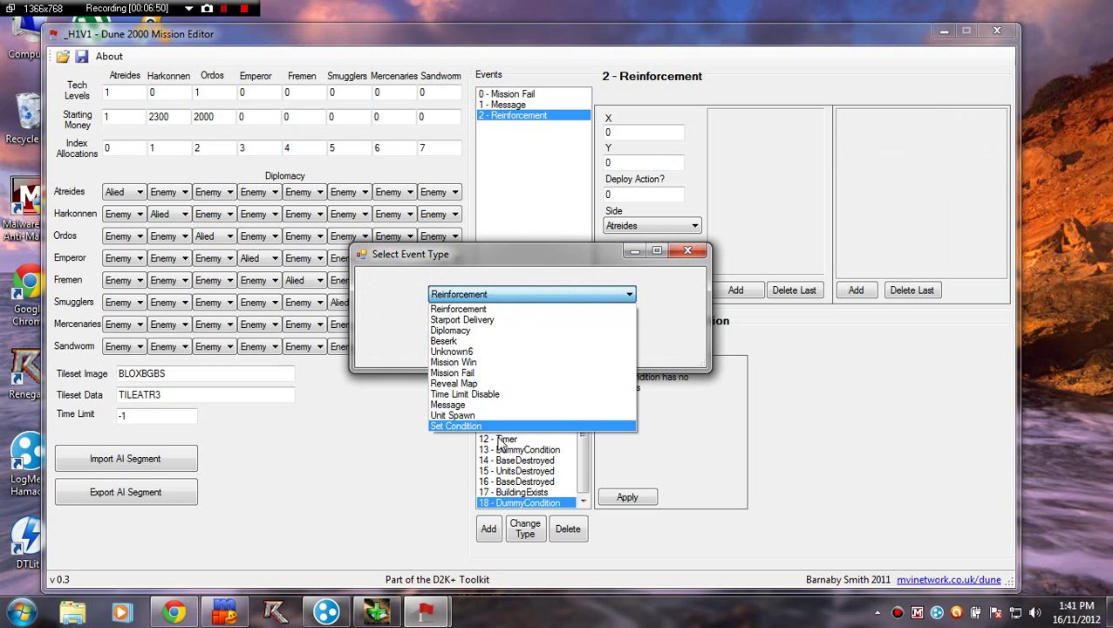
click(489, 428)
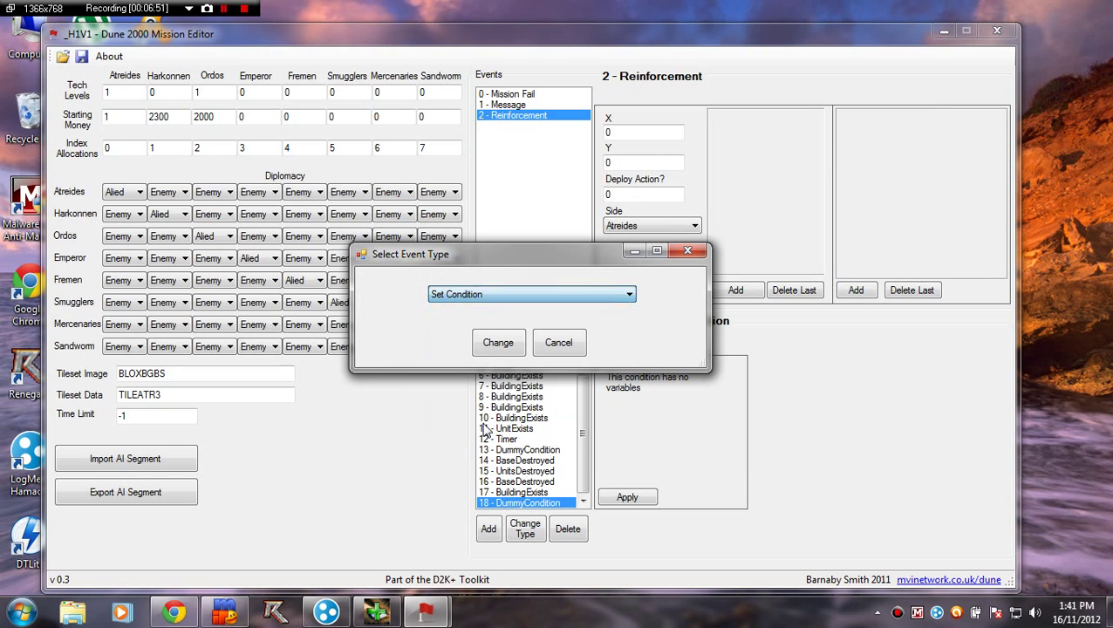
click(497, 342)
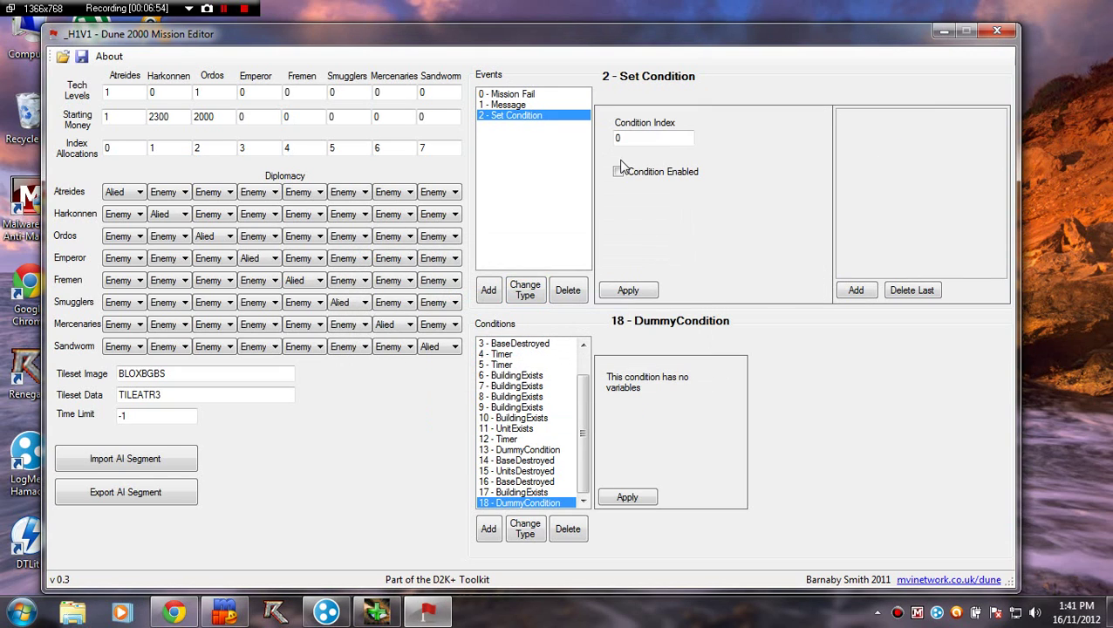
Configure the Set Condition event with Condition Index 18 and Condition Enabled, add a condition entry to it, and apply.
key(Tab)
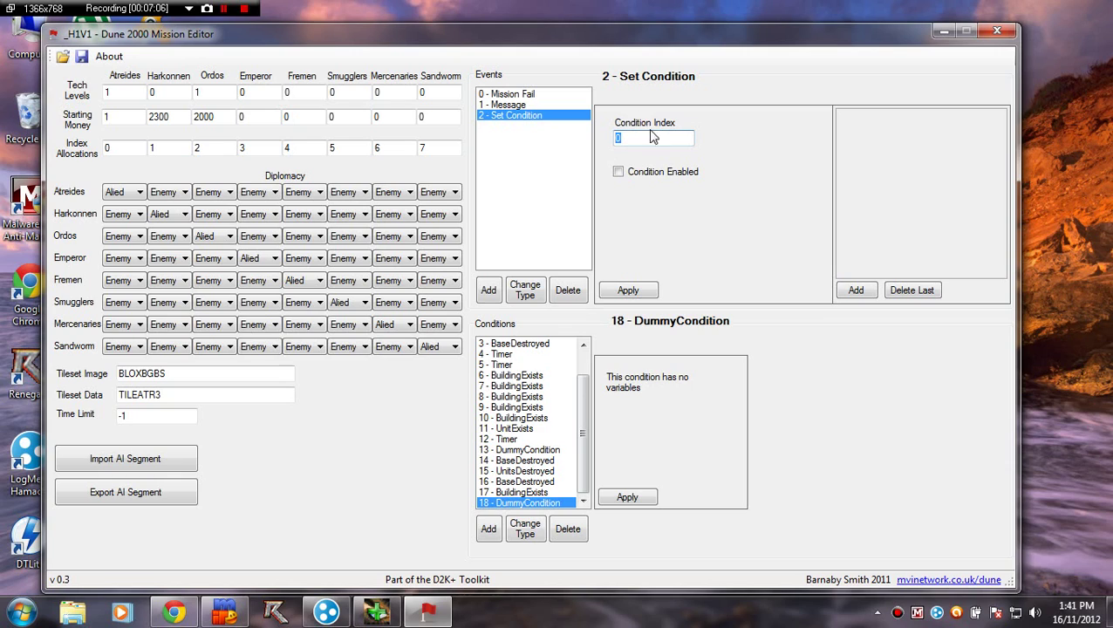
text(18)
click(855, 292)
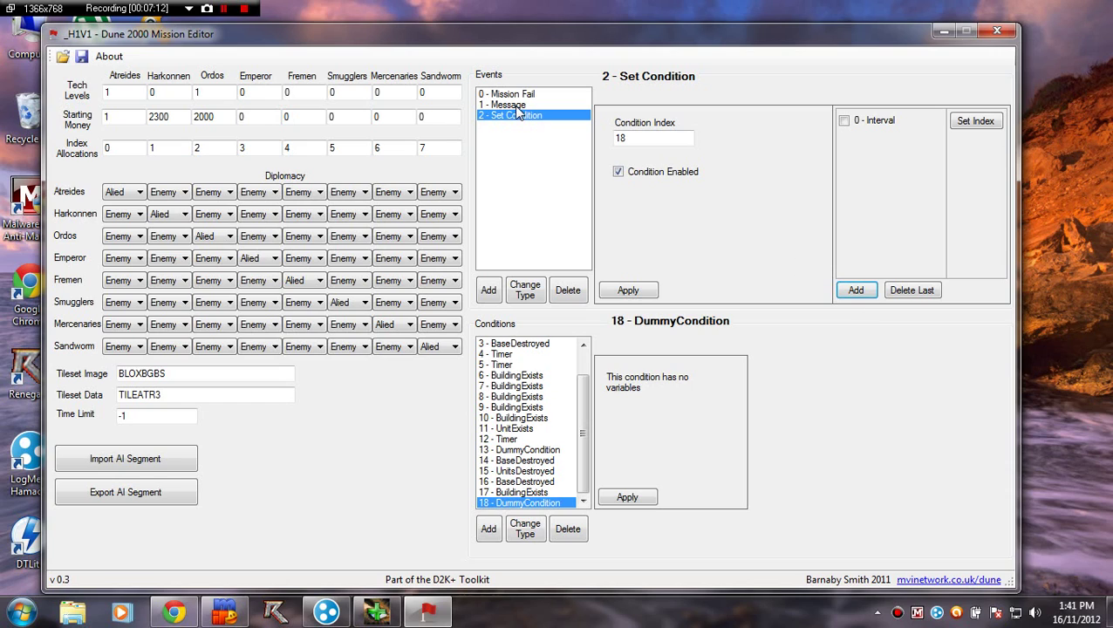
click(625, 289)
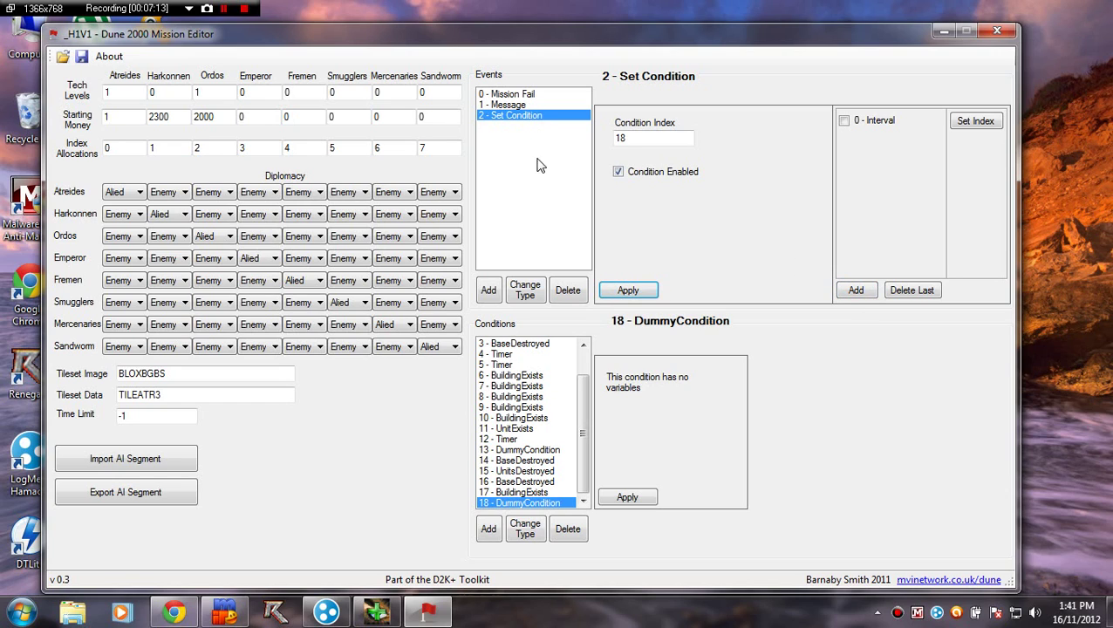
Compare the condition entries of the Message event with those of the Set Condition event.
click(515, 103)
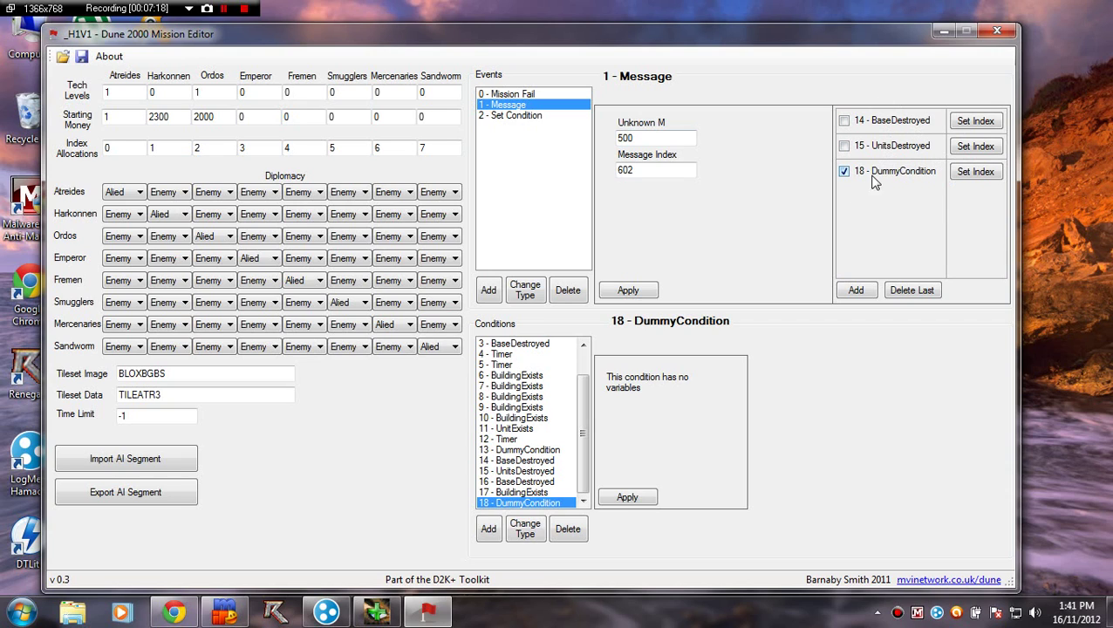
click(534, 117)
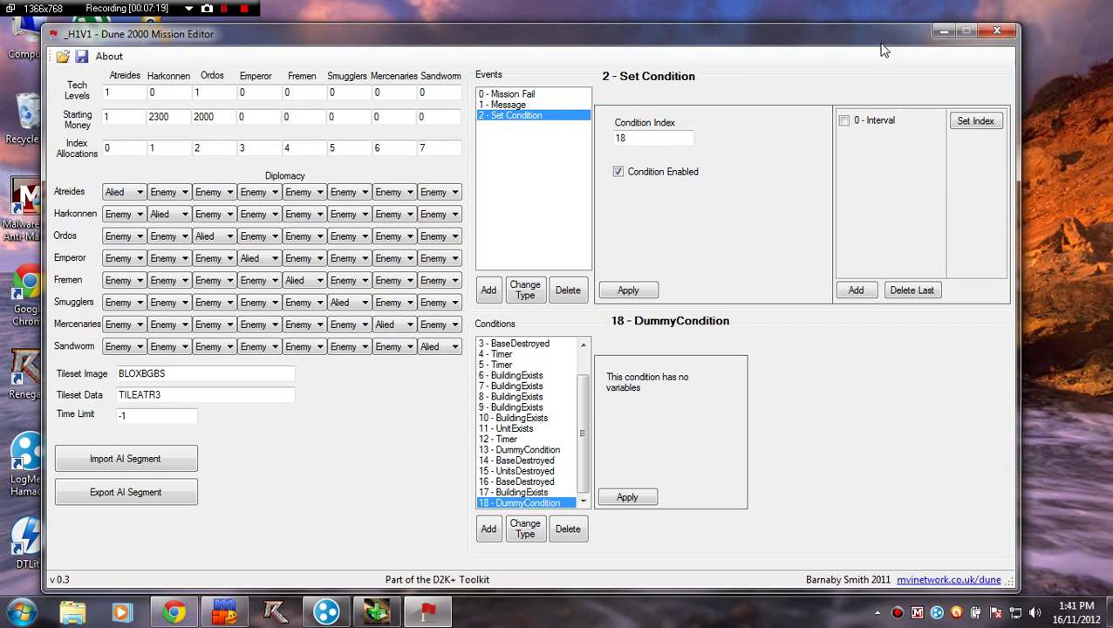
click(970, 122)
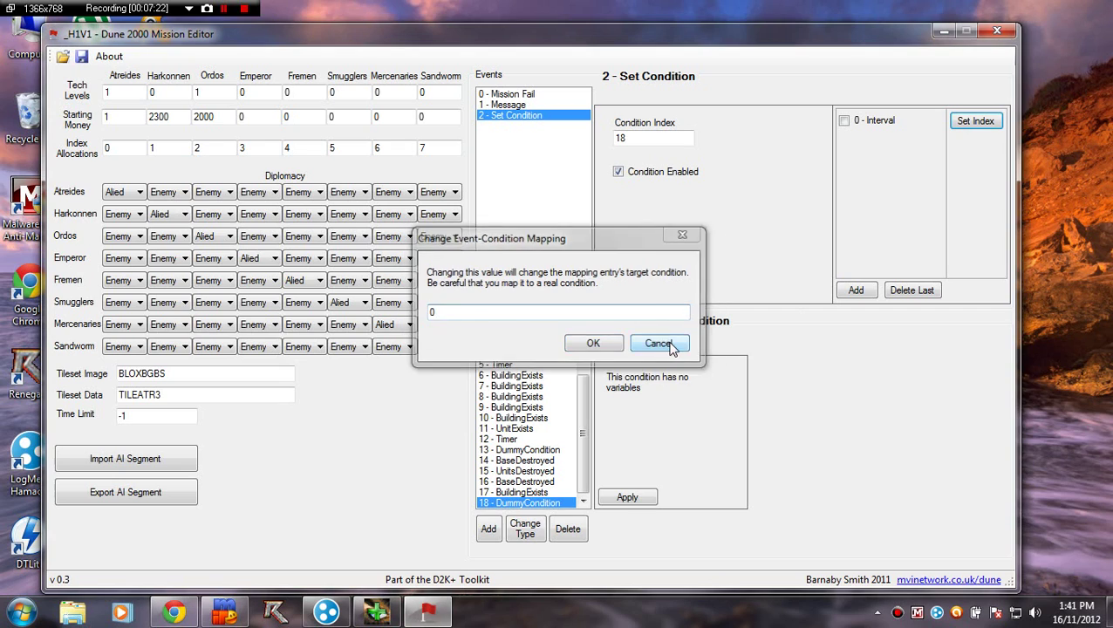
click(659, 343)
click(534, 104)
click(534, 116)
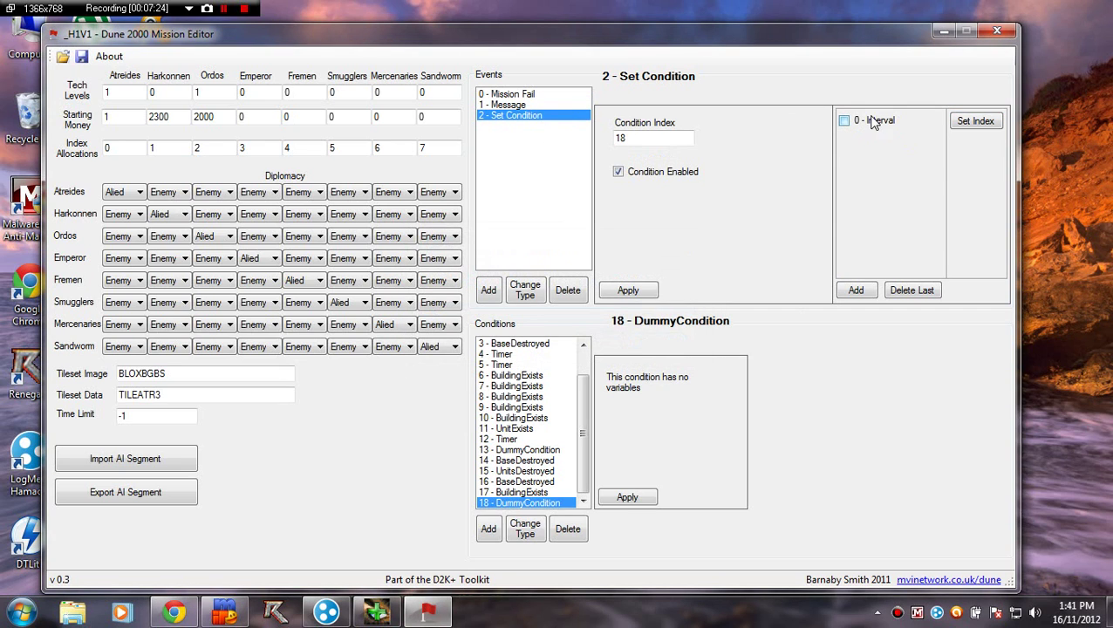
Map the Set Condition event's entry to condition 14, BaseDestroyed, and add a second entry mapped to condition 15, UnitsDestroyed.
click(968, 122)
text(14)
click(593, 343)
click(852, 292)
click(969, 146)
text(15)
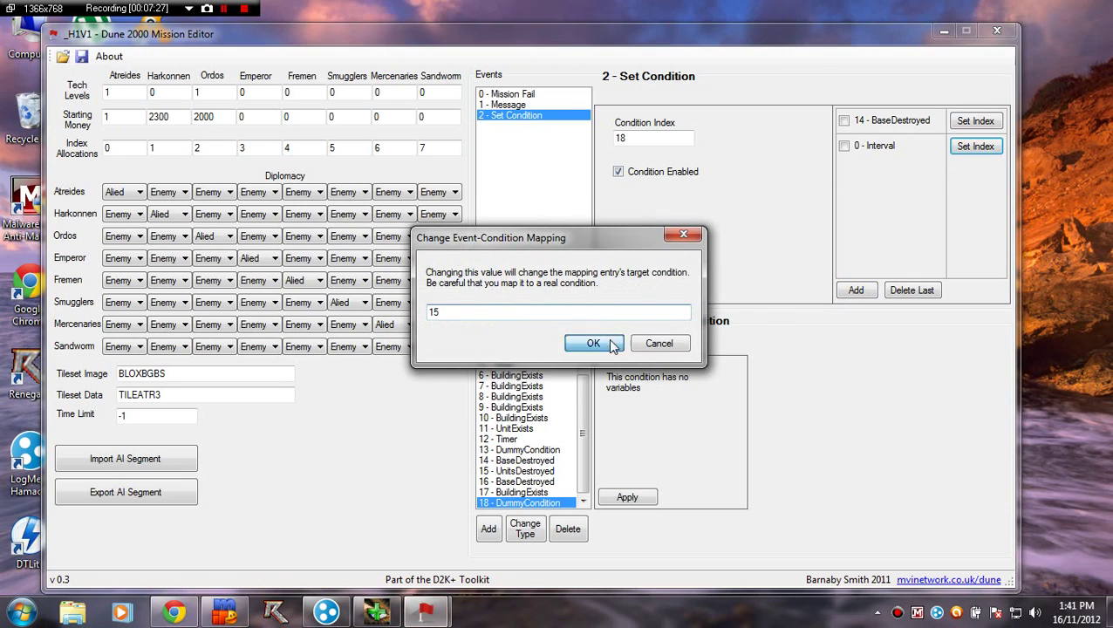
click(595, 344)
Add a third entry to the Set Condition event mapped to condition 18, DummyCondition, apply it, and return to the Message event.
click(855, 291)
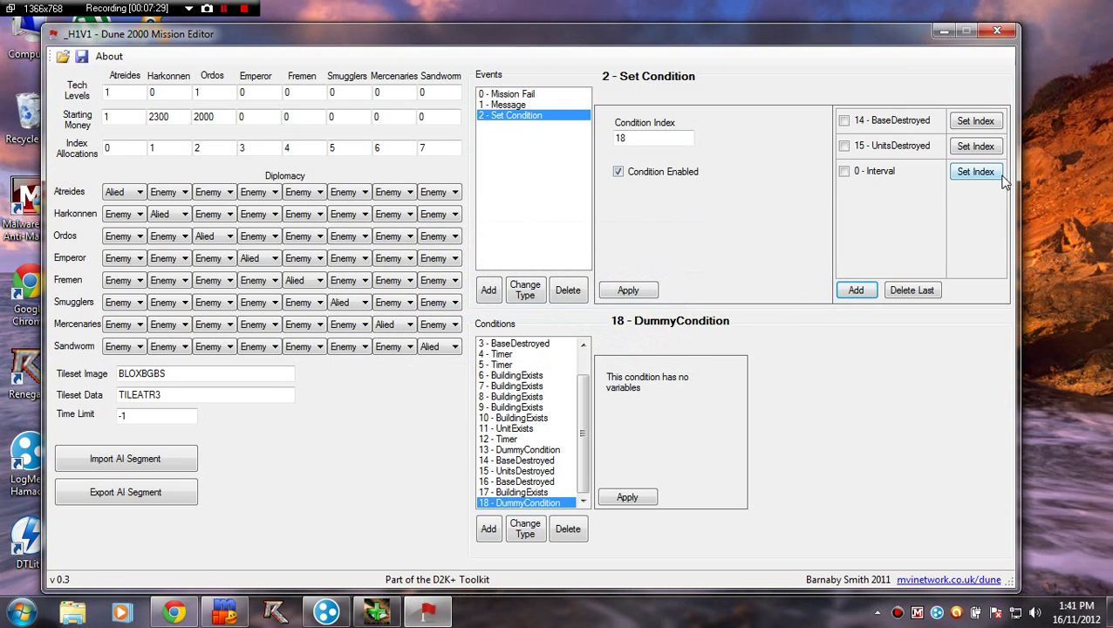
click(974, 171)
text(18)
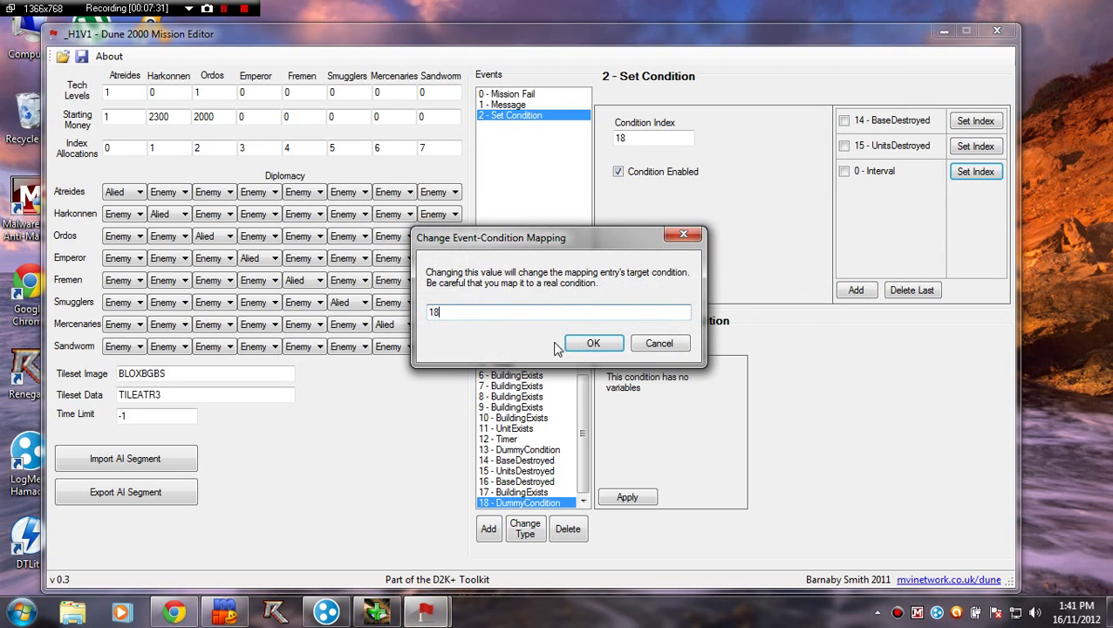
click(593, 343)
click(627, 291)
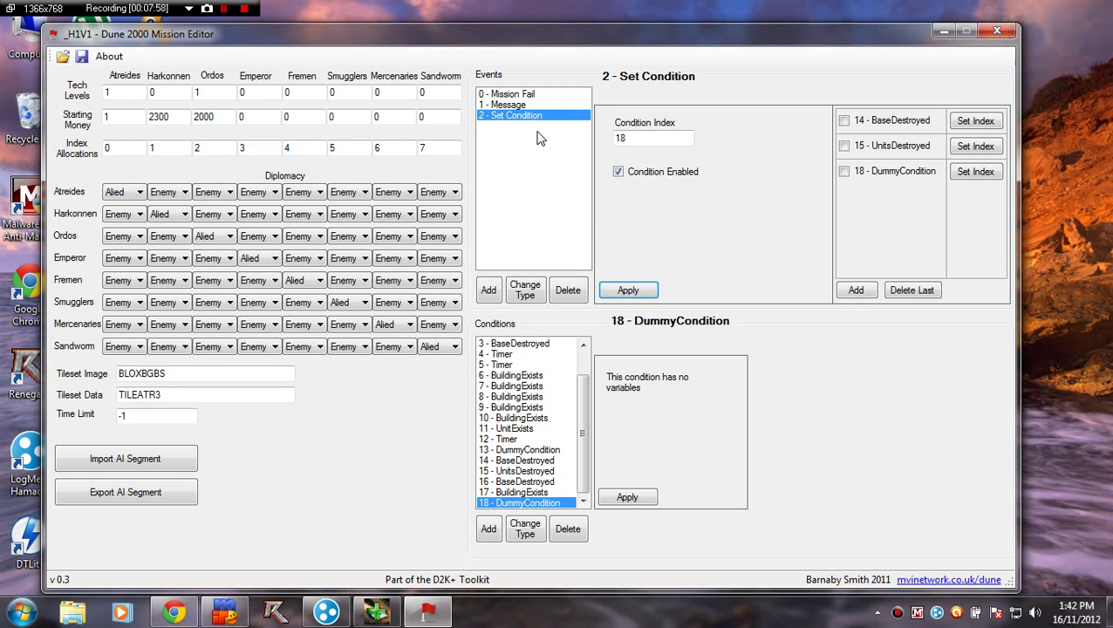
click(521, 104)
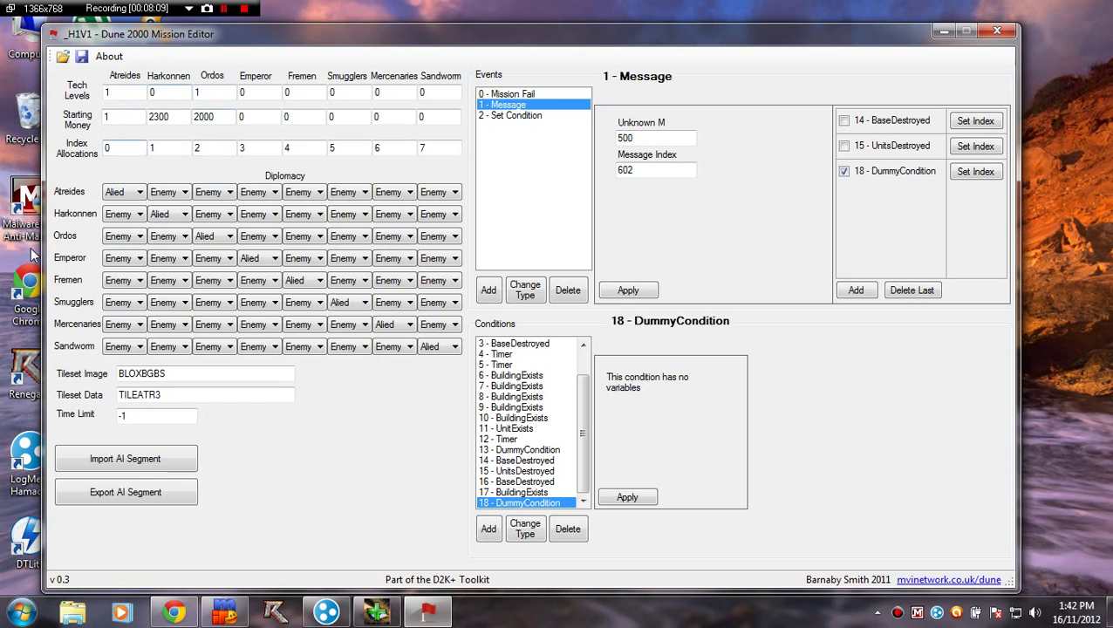
Look through the conditions list and compare the settings and condition entries of the Message and Set Condition events.
scroll(582, 442, up, 1)
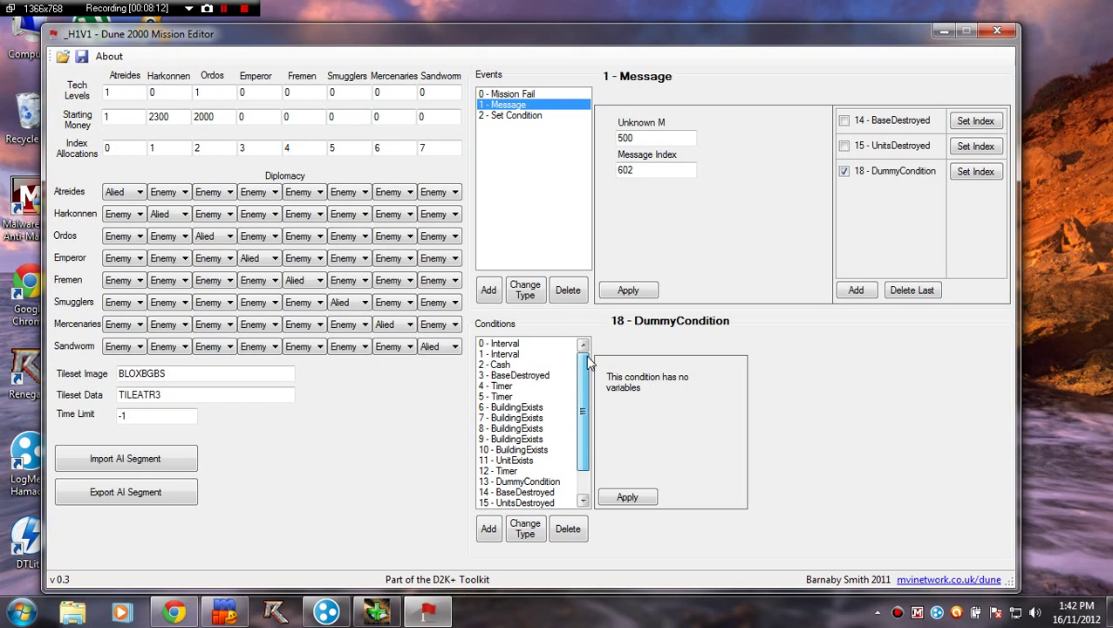
scroll(567, 485, down, 1)
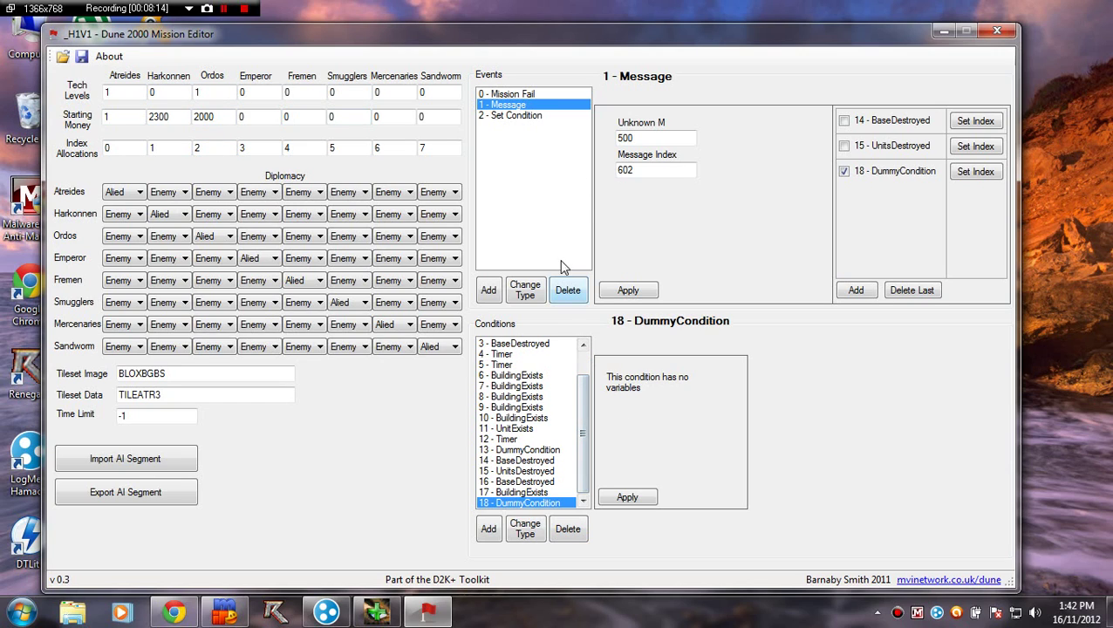
click(533, 116)
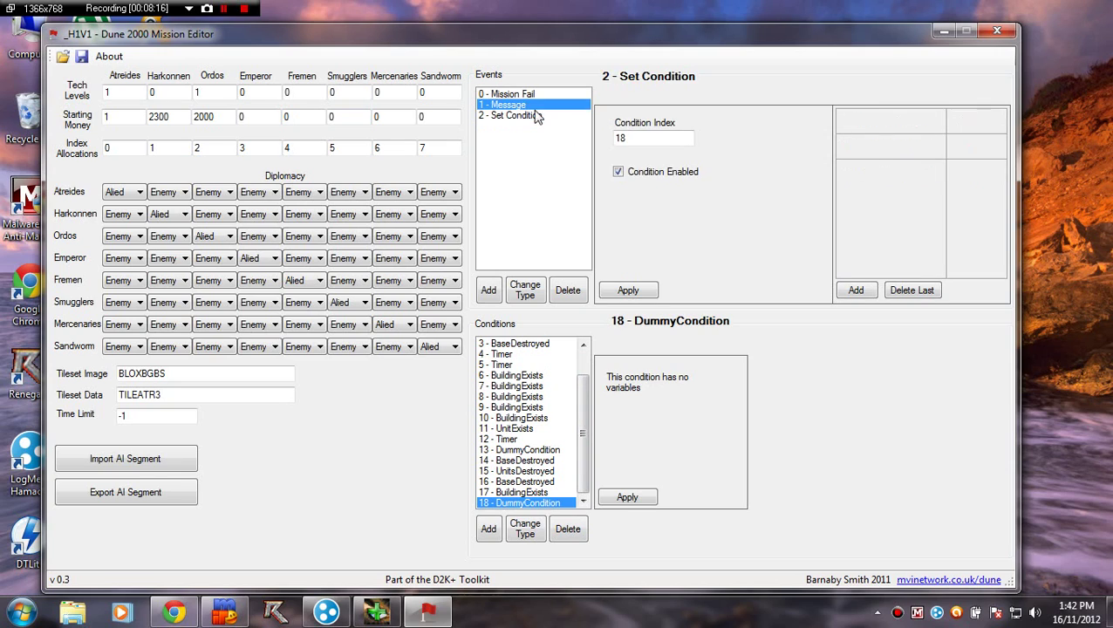
click(534, 106)
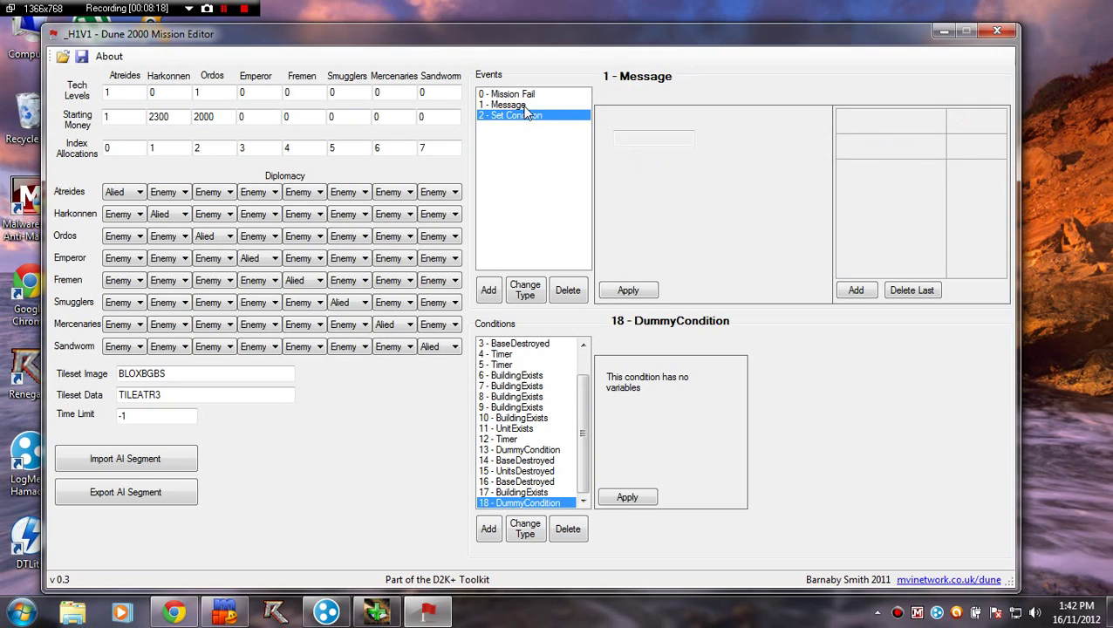
click(533, 116)
click(534, 105)
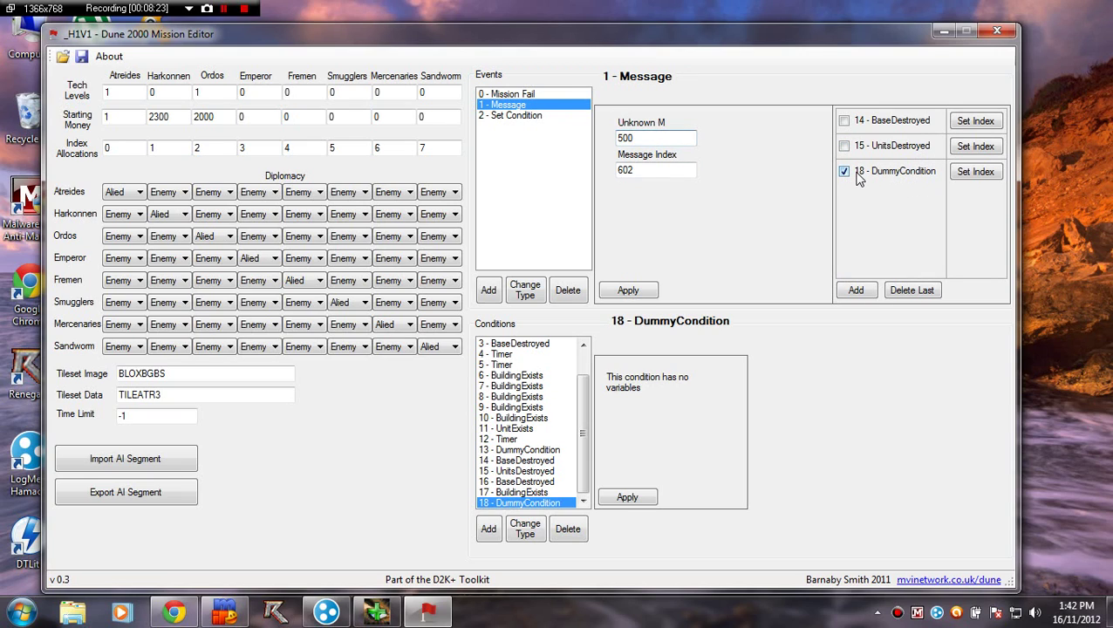
Tick the 18 - DummyCondition entry of the Set Condition event, apply the change, and return to the Message event.
click(543, 116)
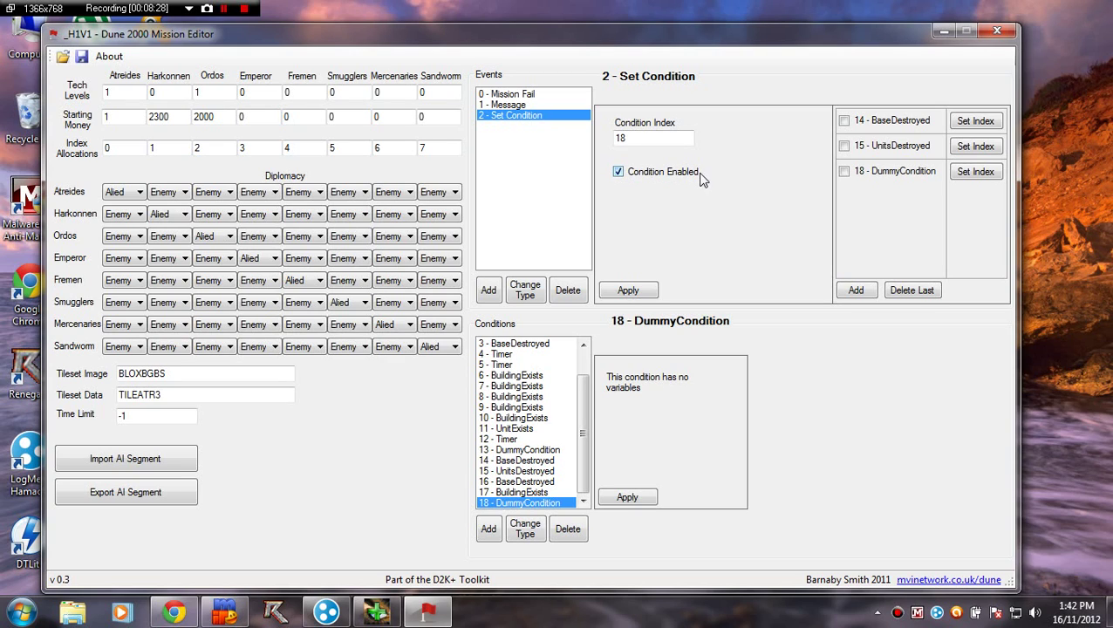
click(844, 171)
click(650, 290)
click(645, 138)
click(535, 105)
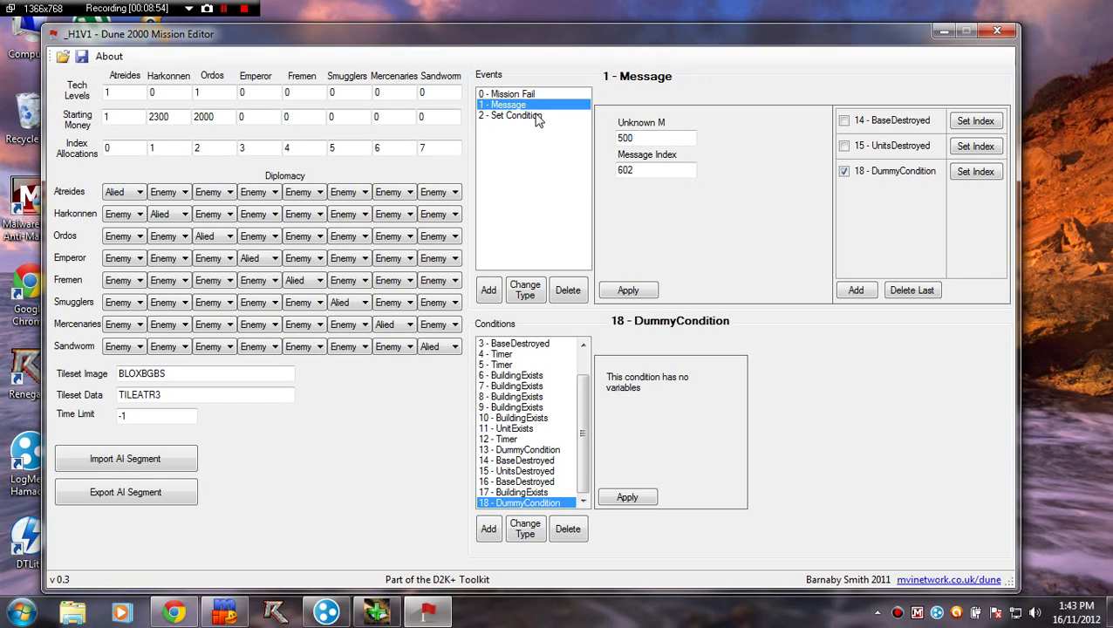